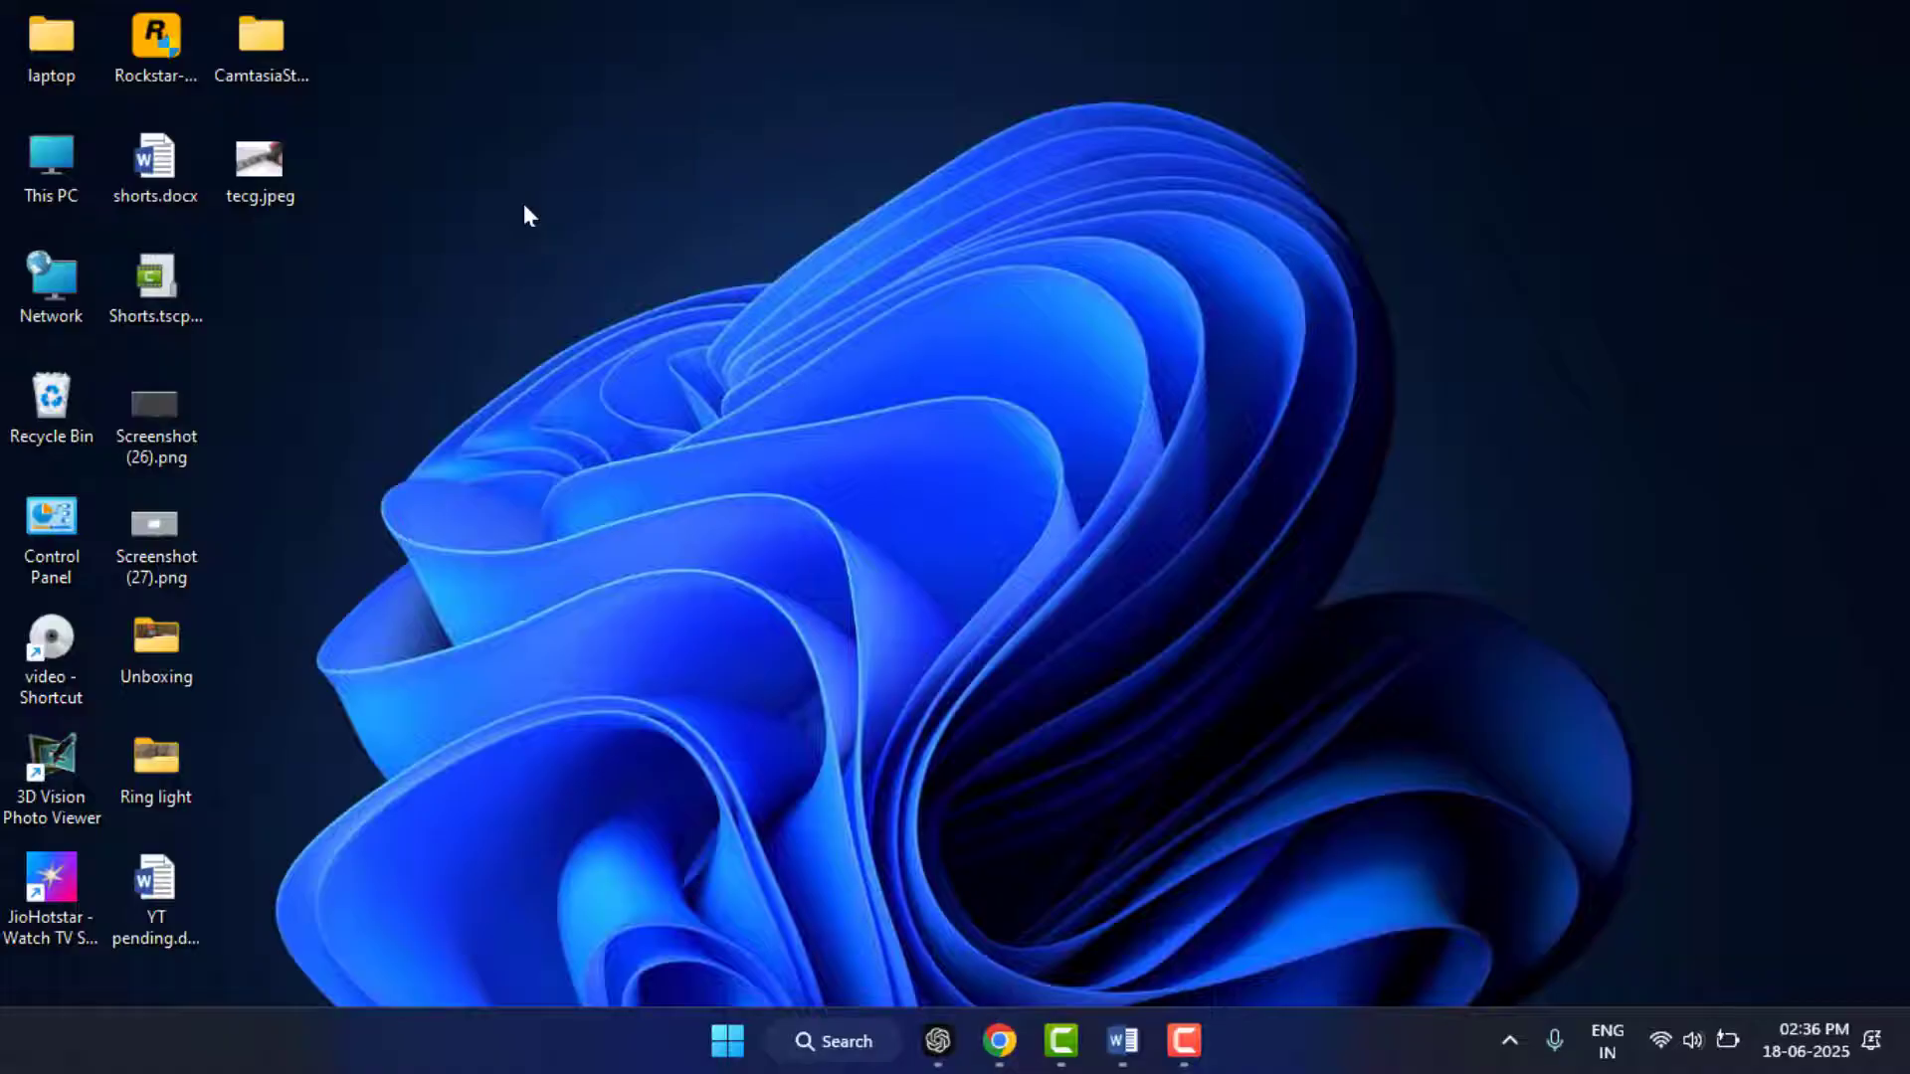
Bring up Task Manager, then view the Start menu power options and dismiss them.
key(ctrl+shift+Escape)
click(727, 1041)
click(1302, 947)
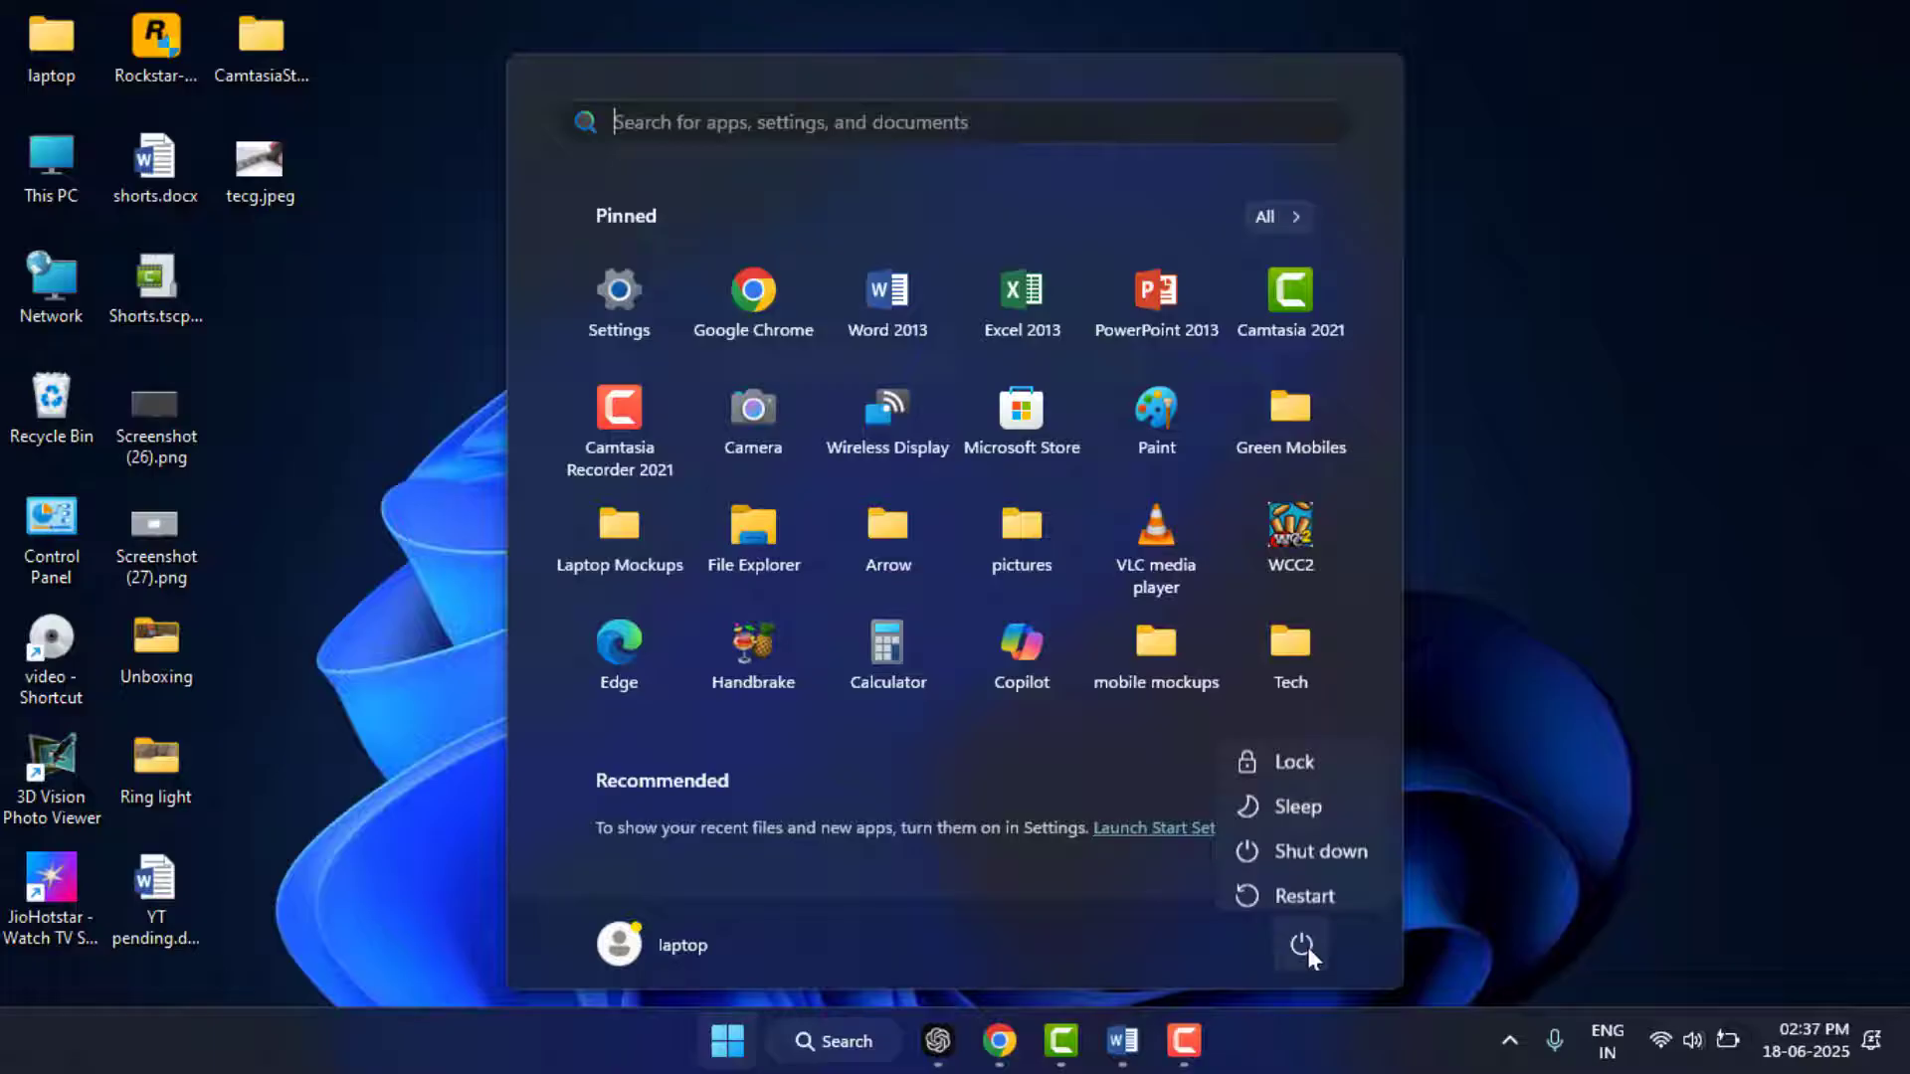
key(Escape)
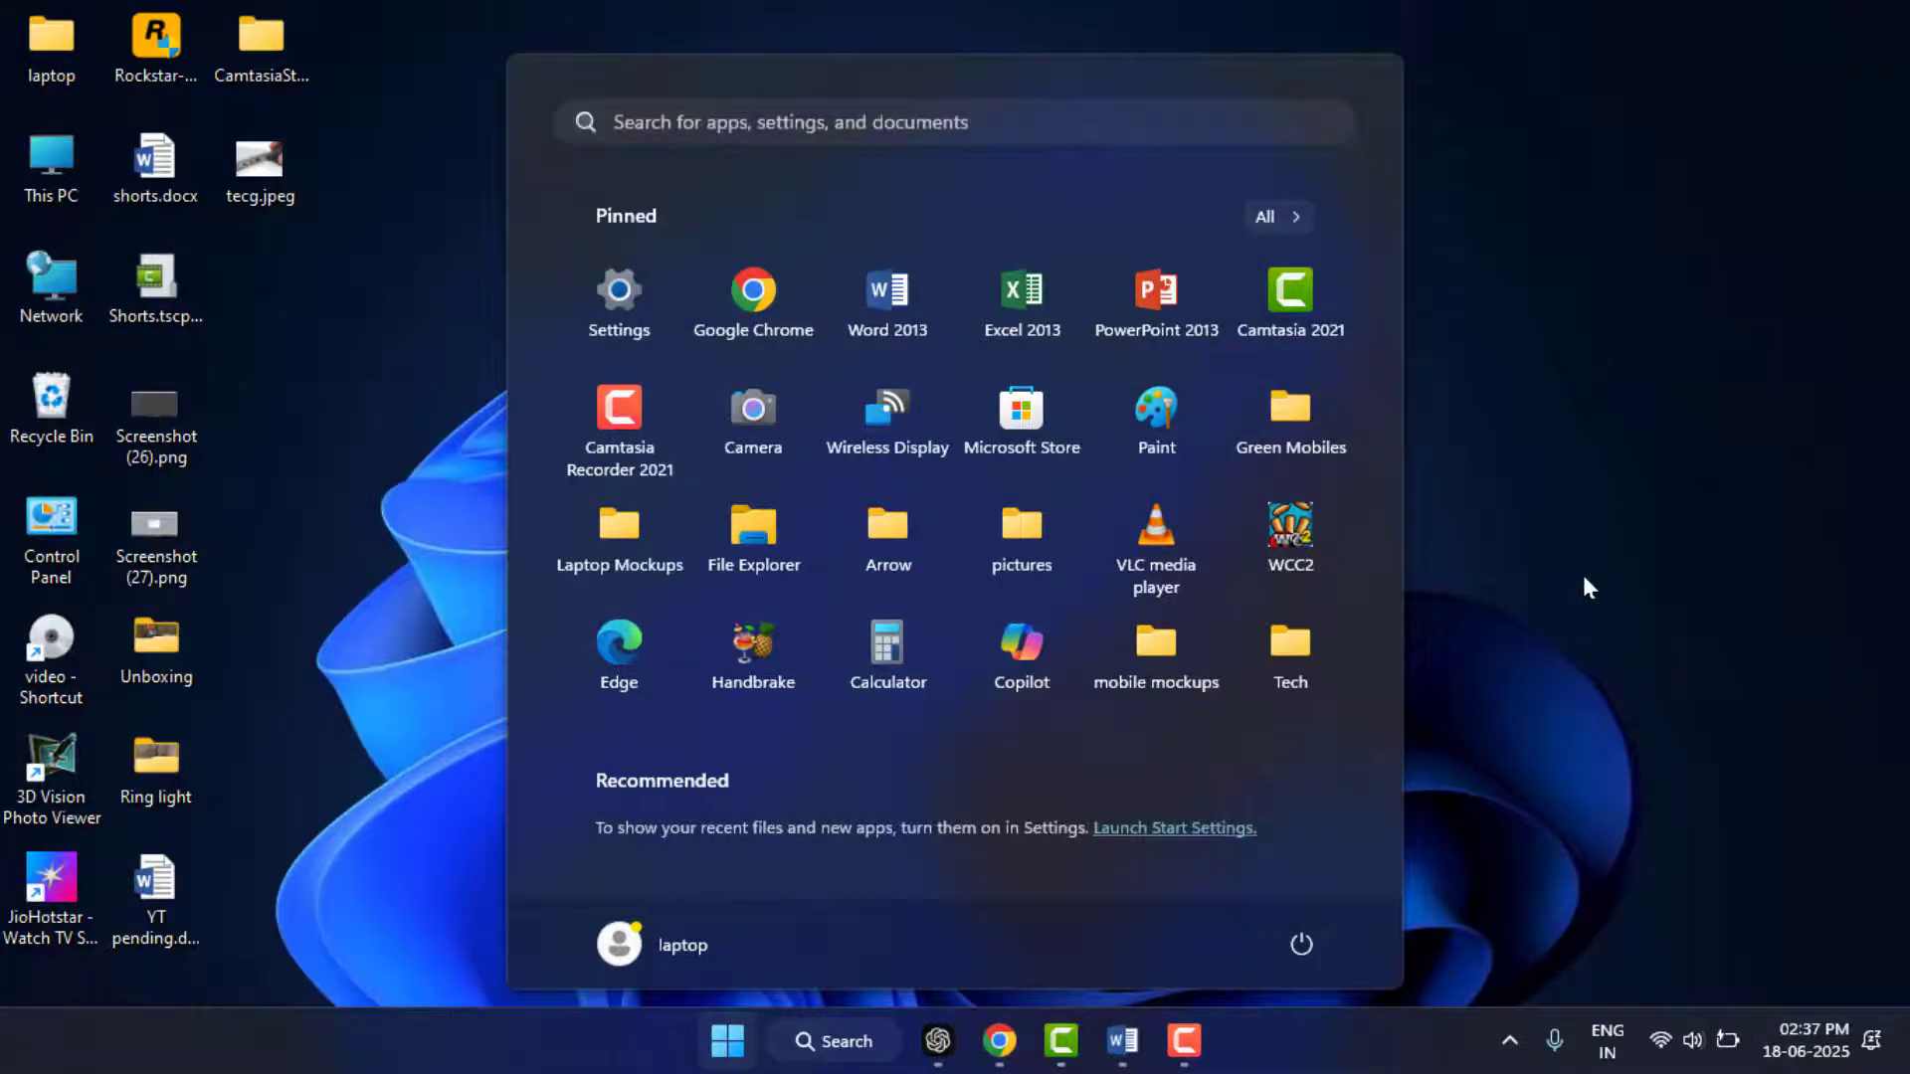
click(1584, 577)
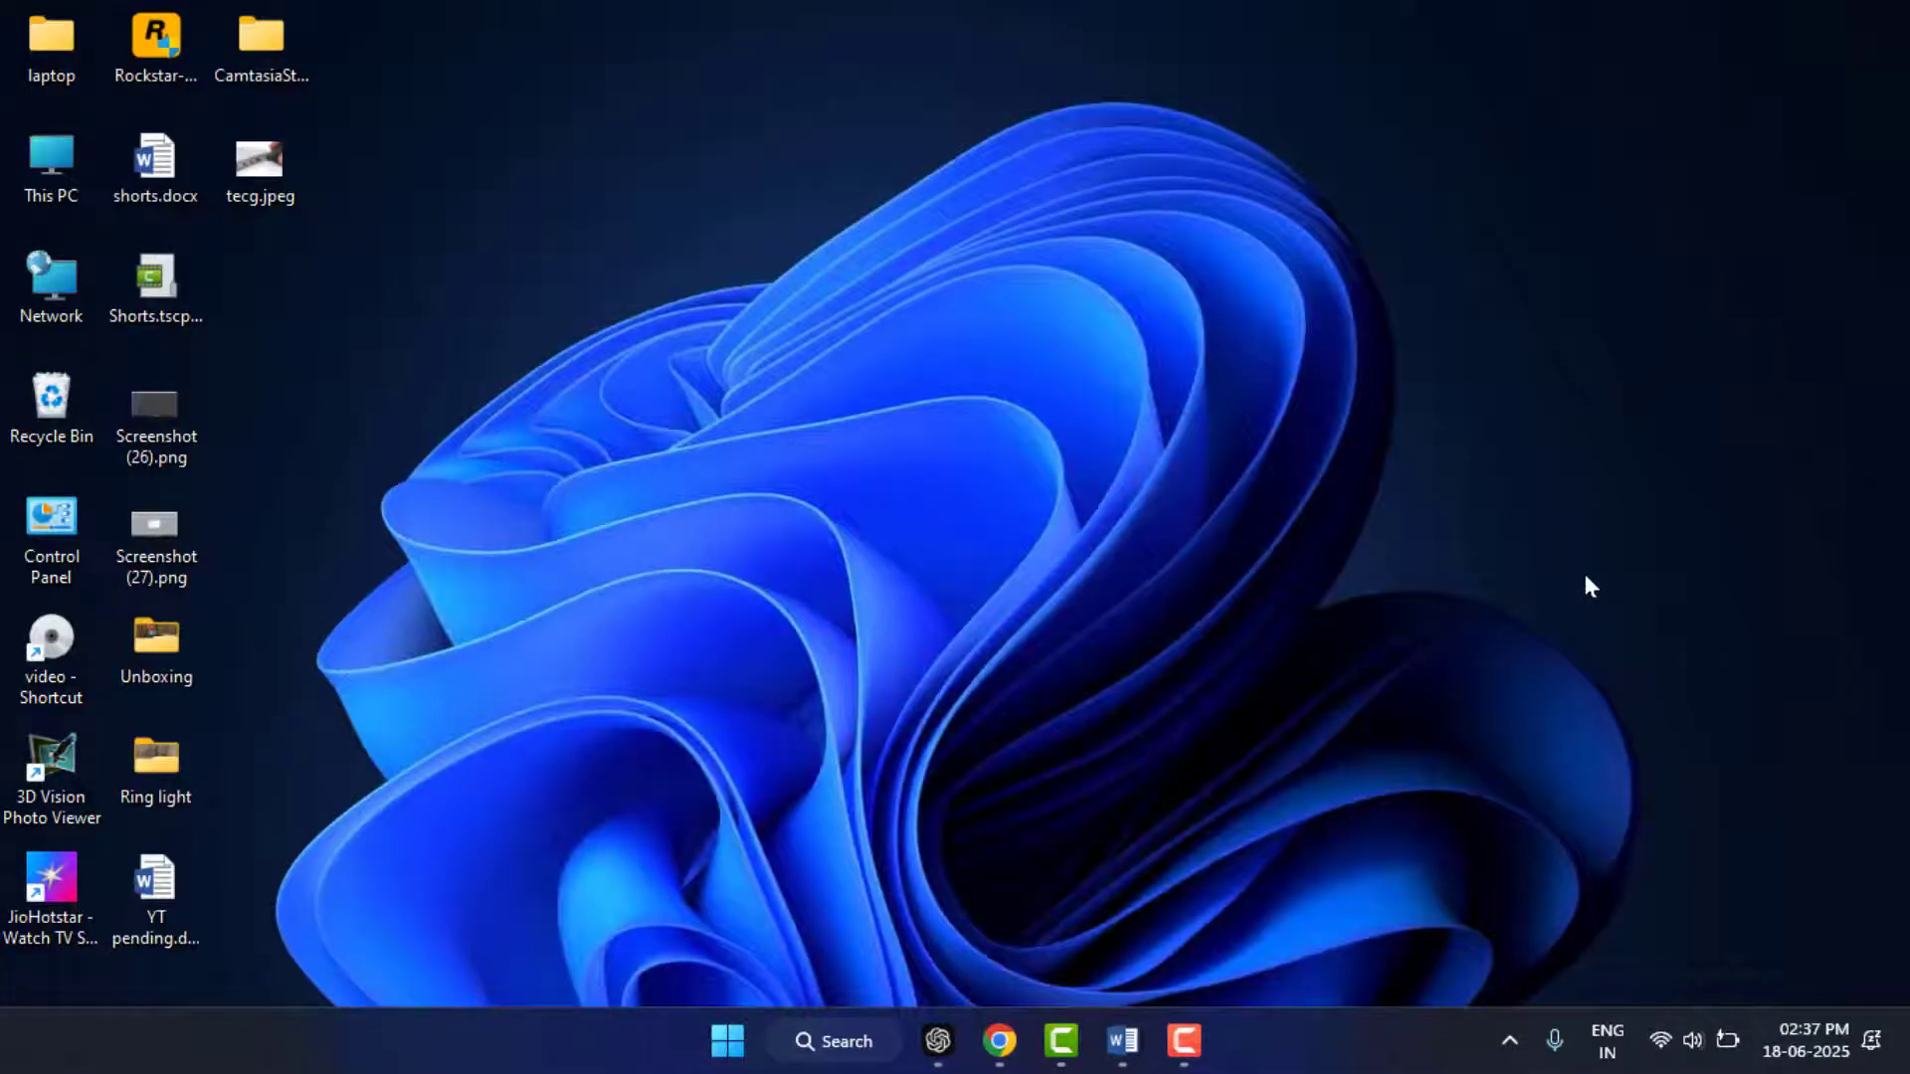
Restart the Windows Explorer process from Task Manager's Processes list, then close Task Manager.
key(ctrl+shift+Escape)
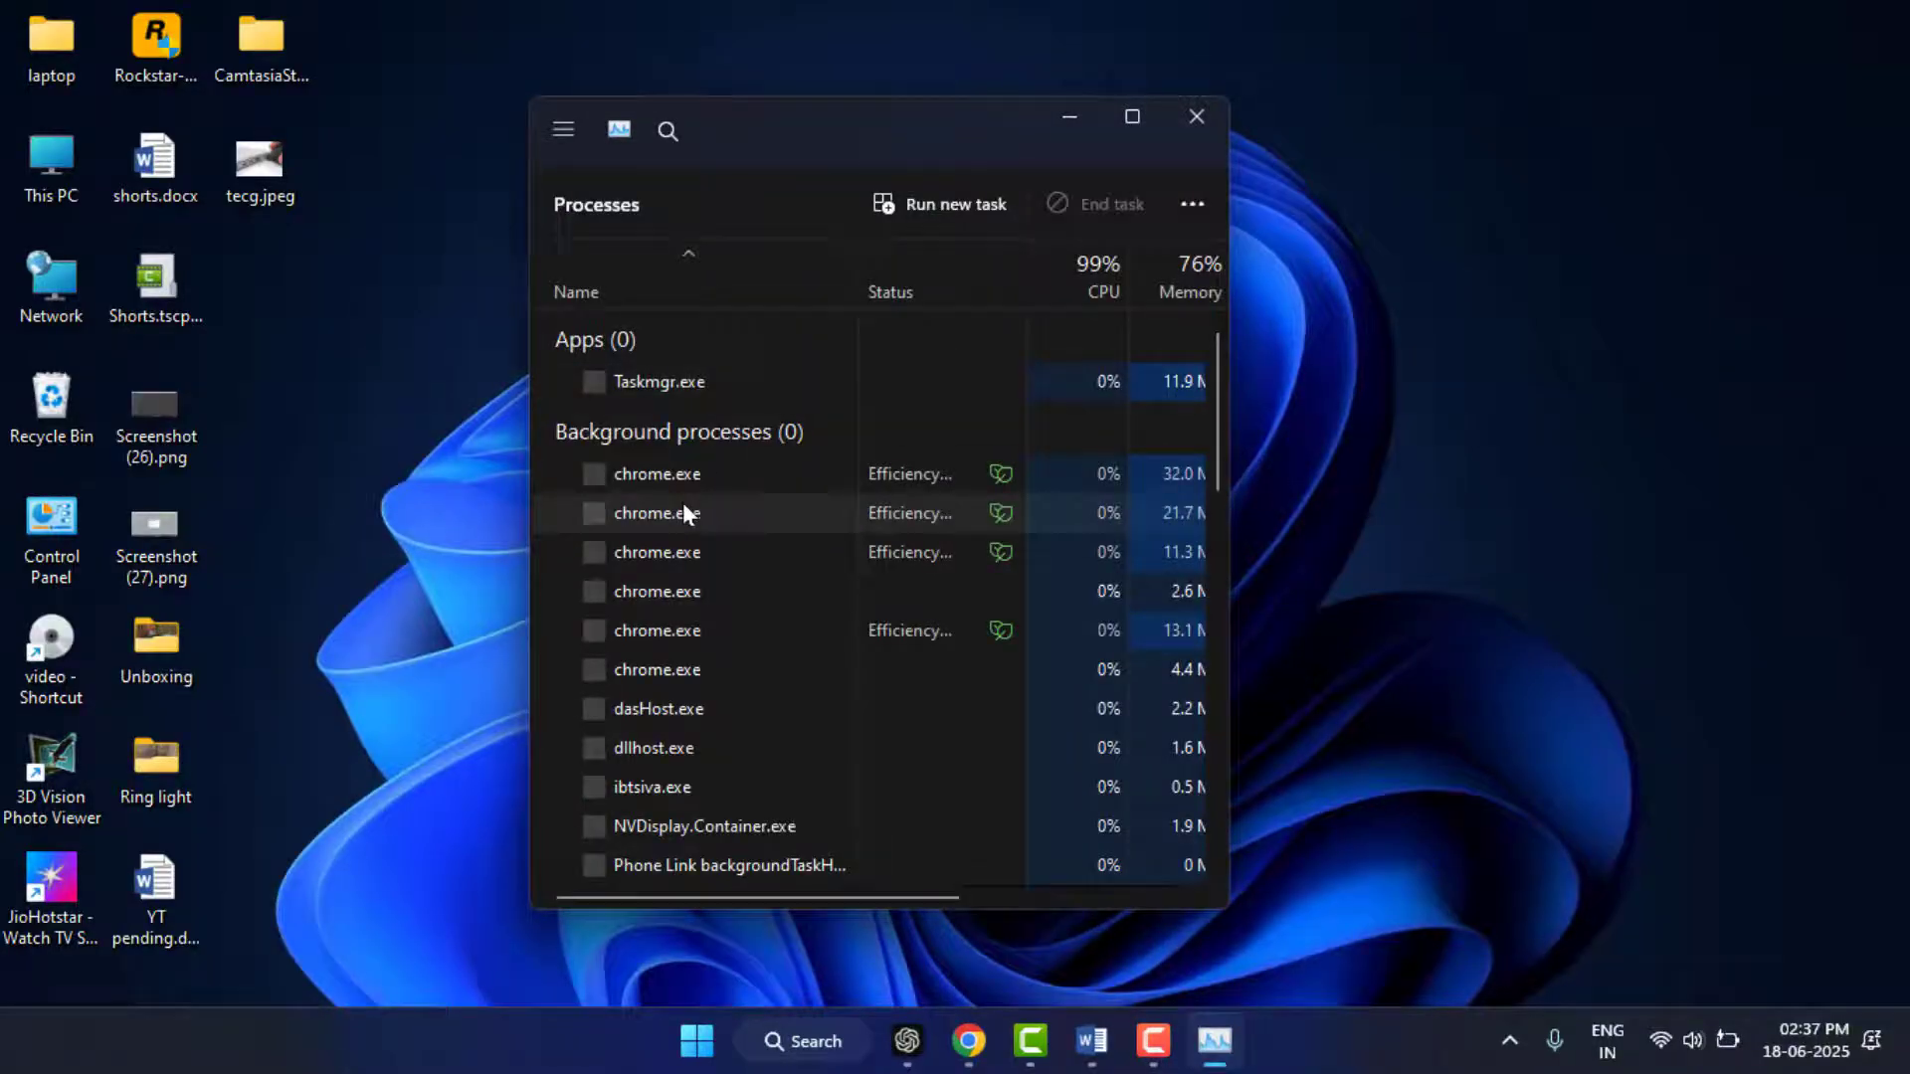
key(w)
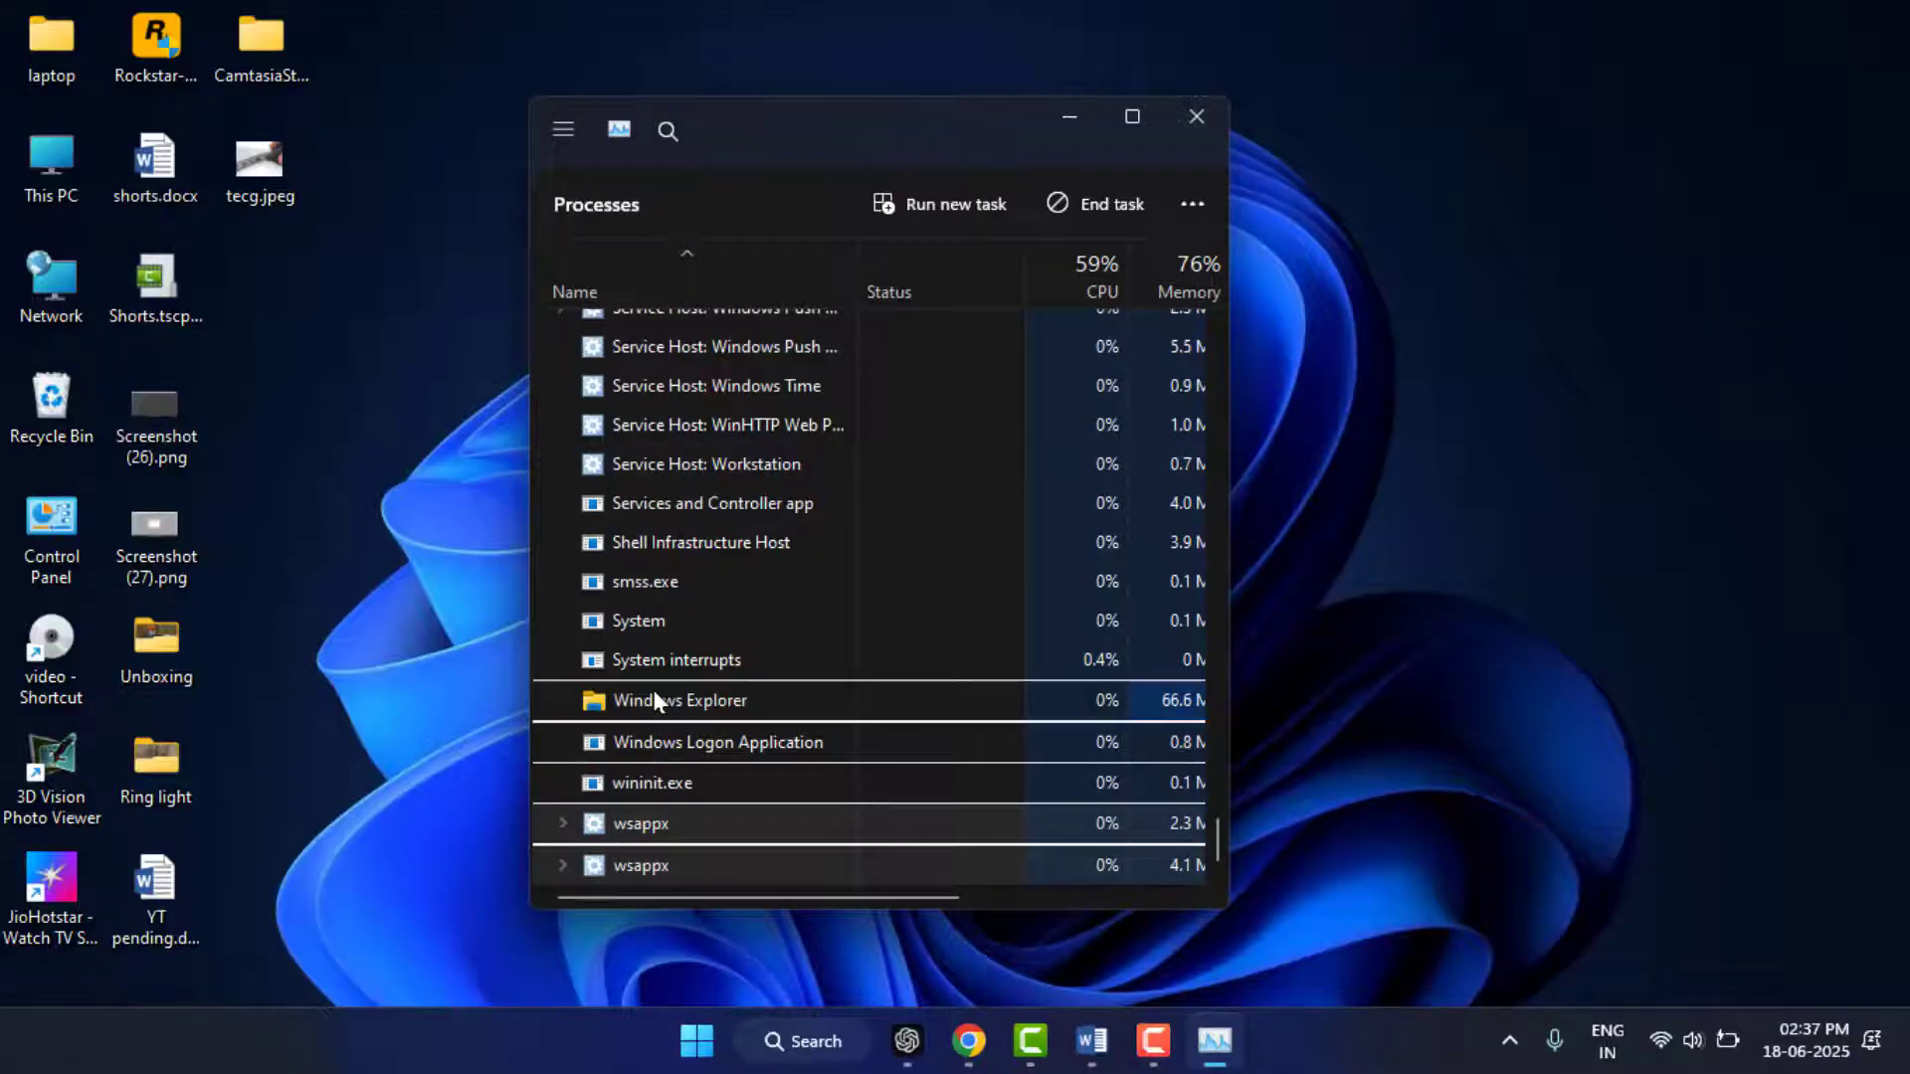
right_click(658, 665)
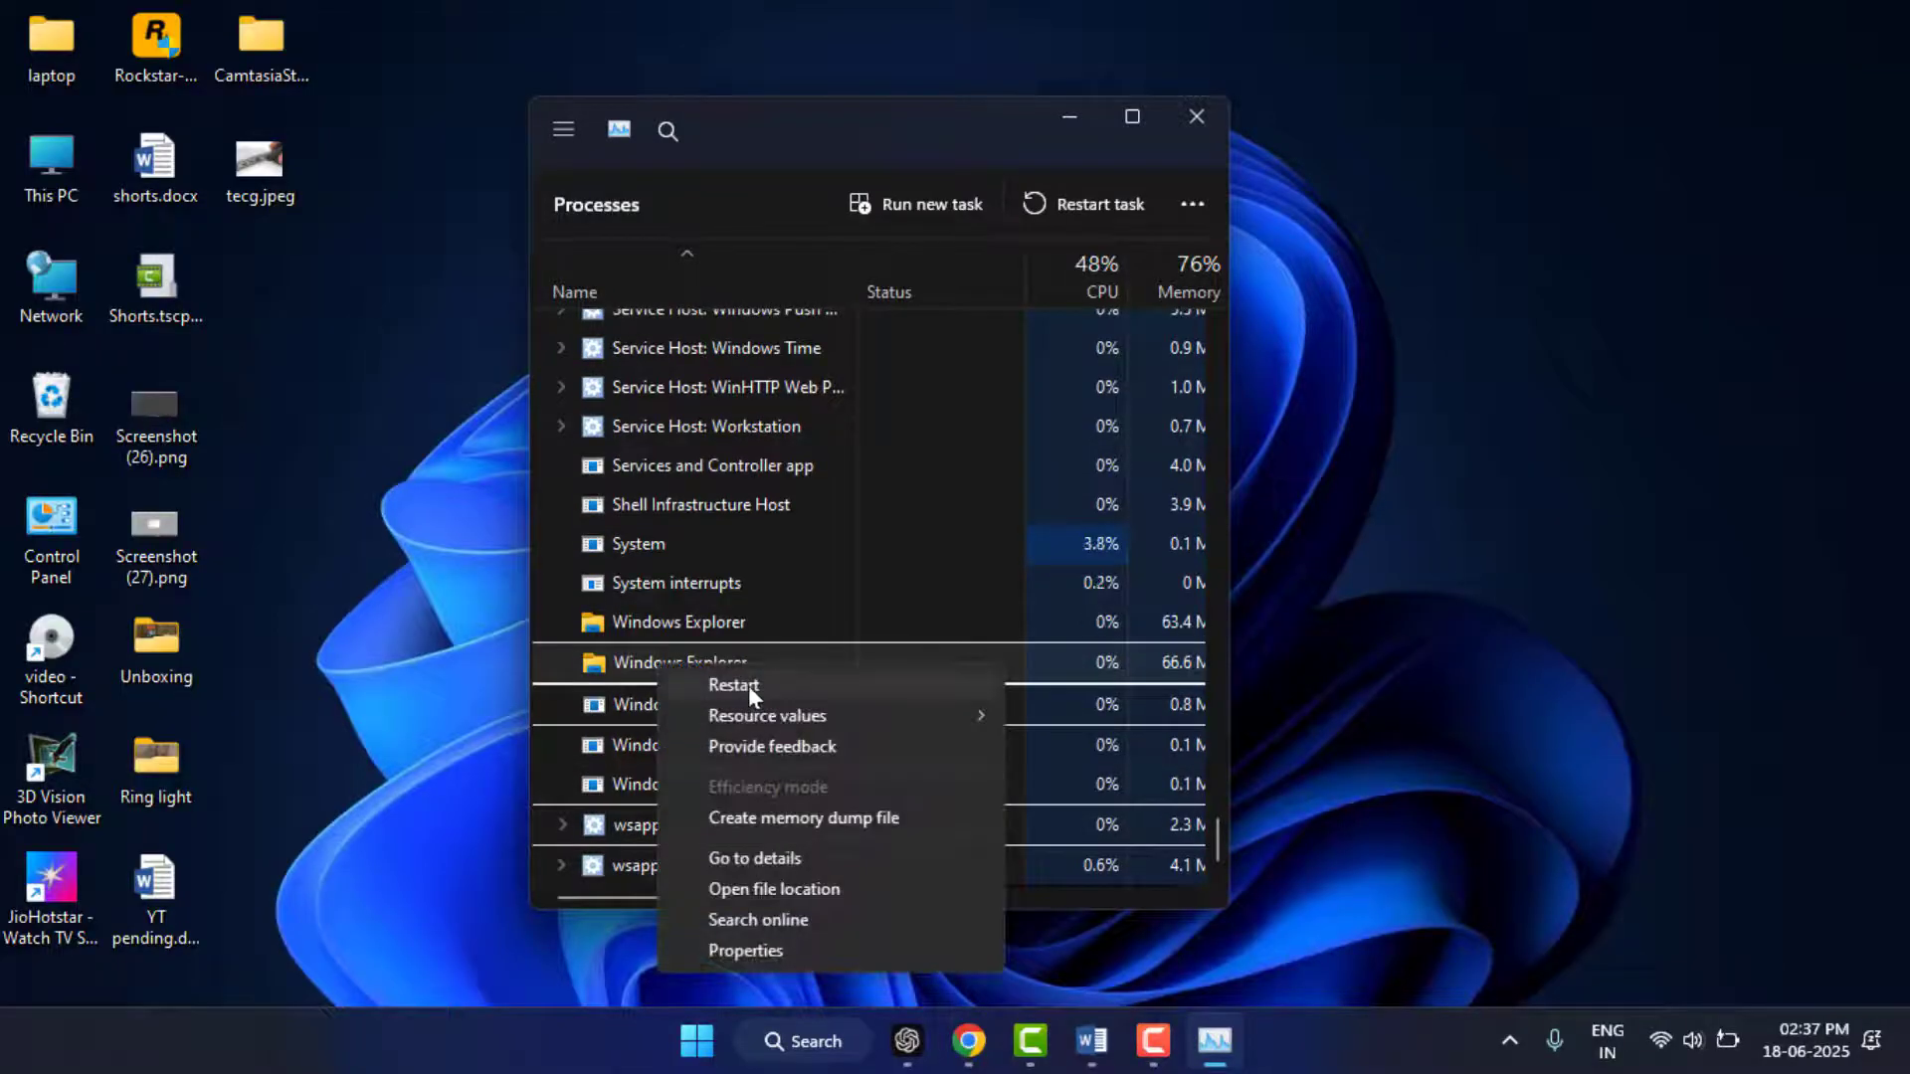
click(1131, 116)
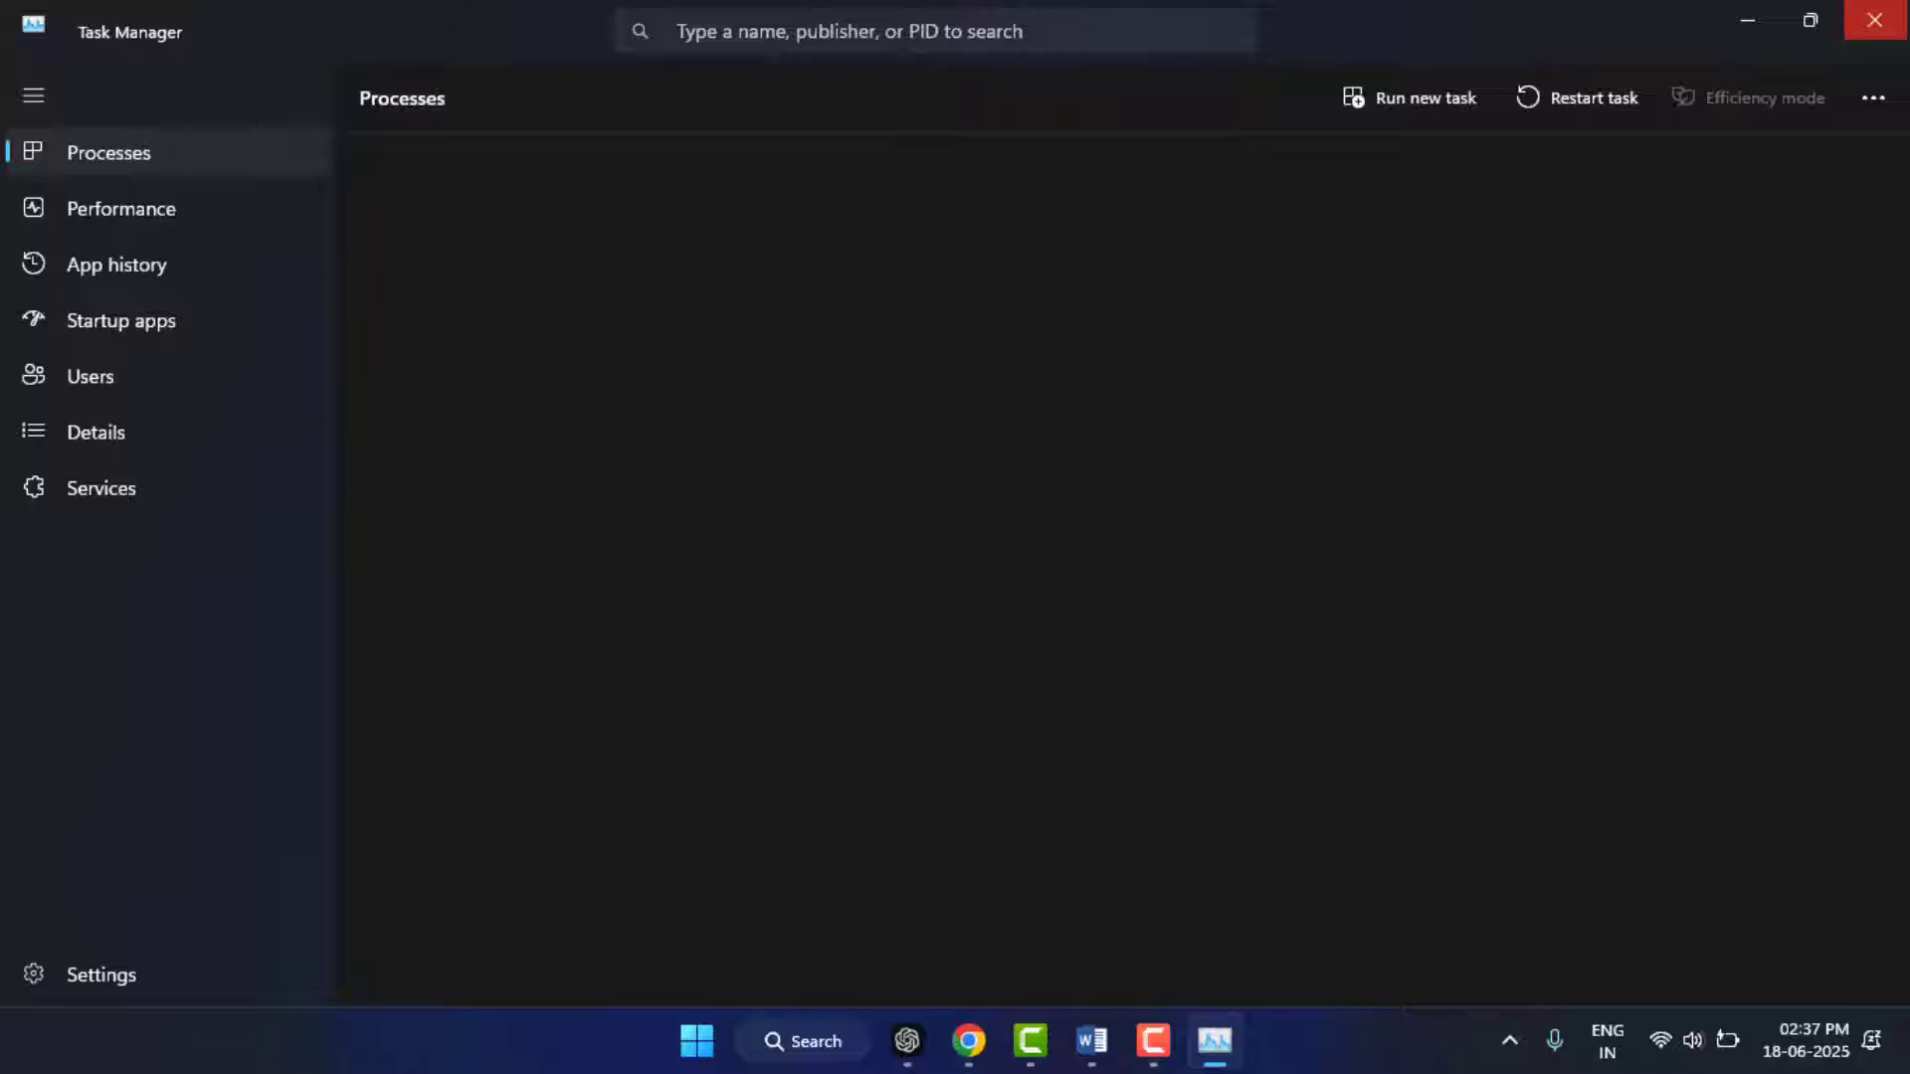
key(alt+F4)
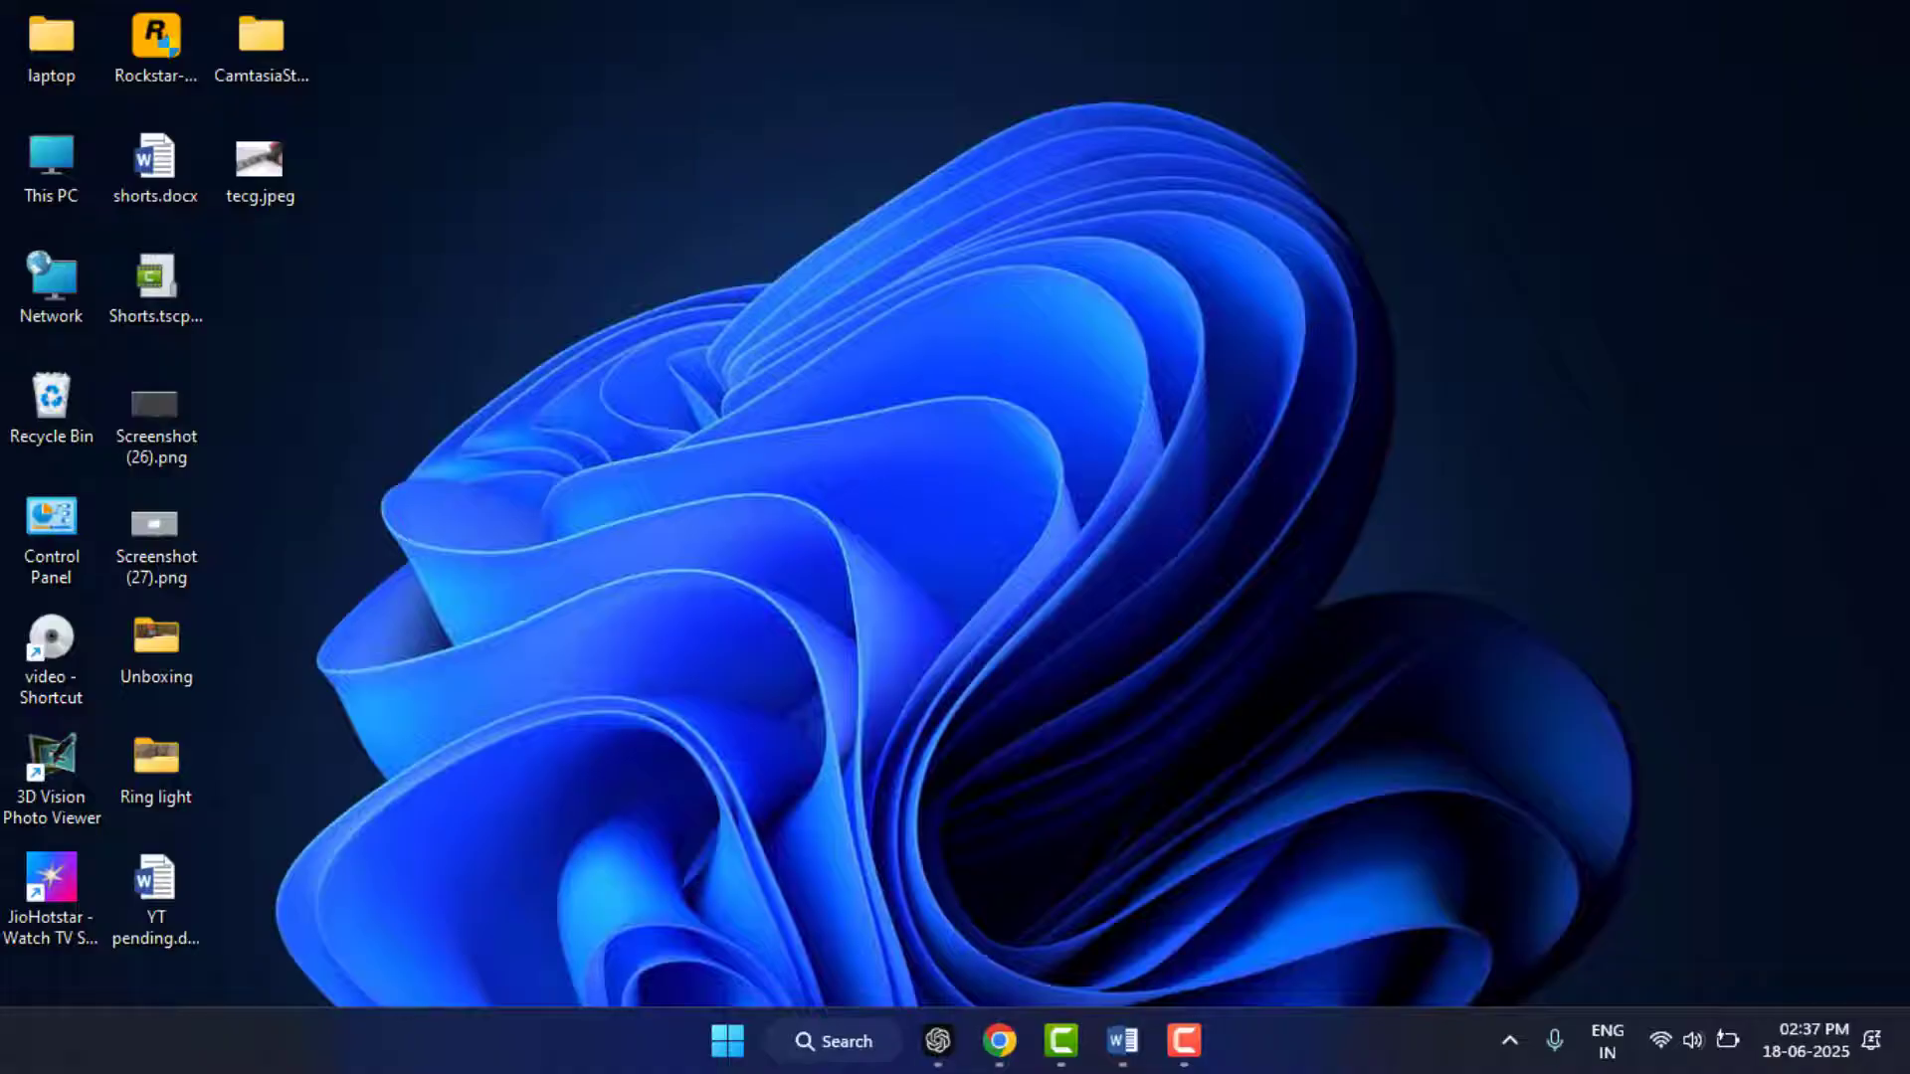
Search for 'cmd' and run Command Prompt as administrator.
key(super)
text(c)
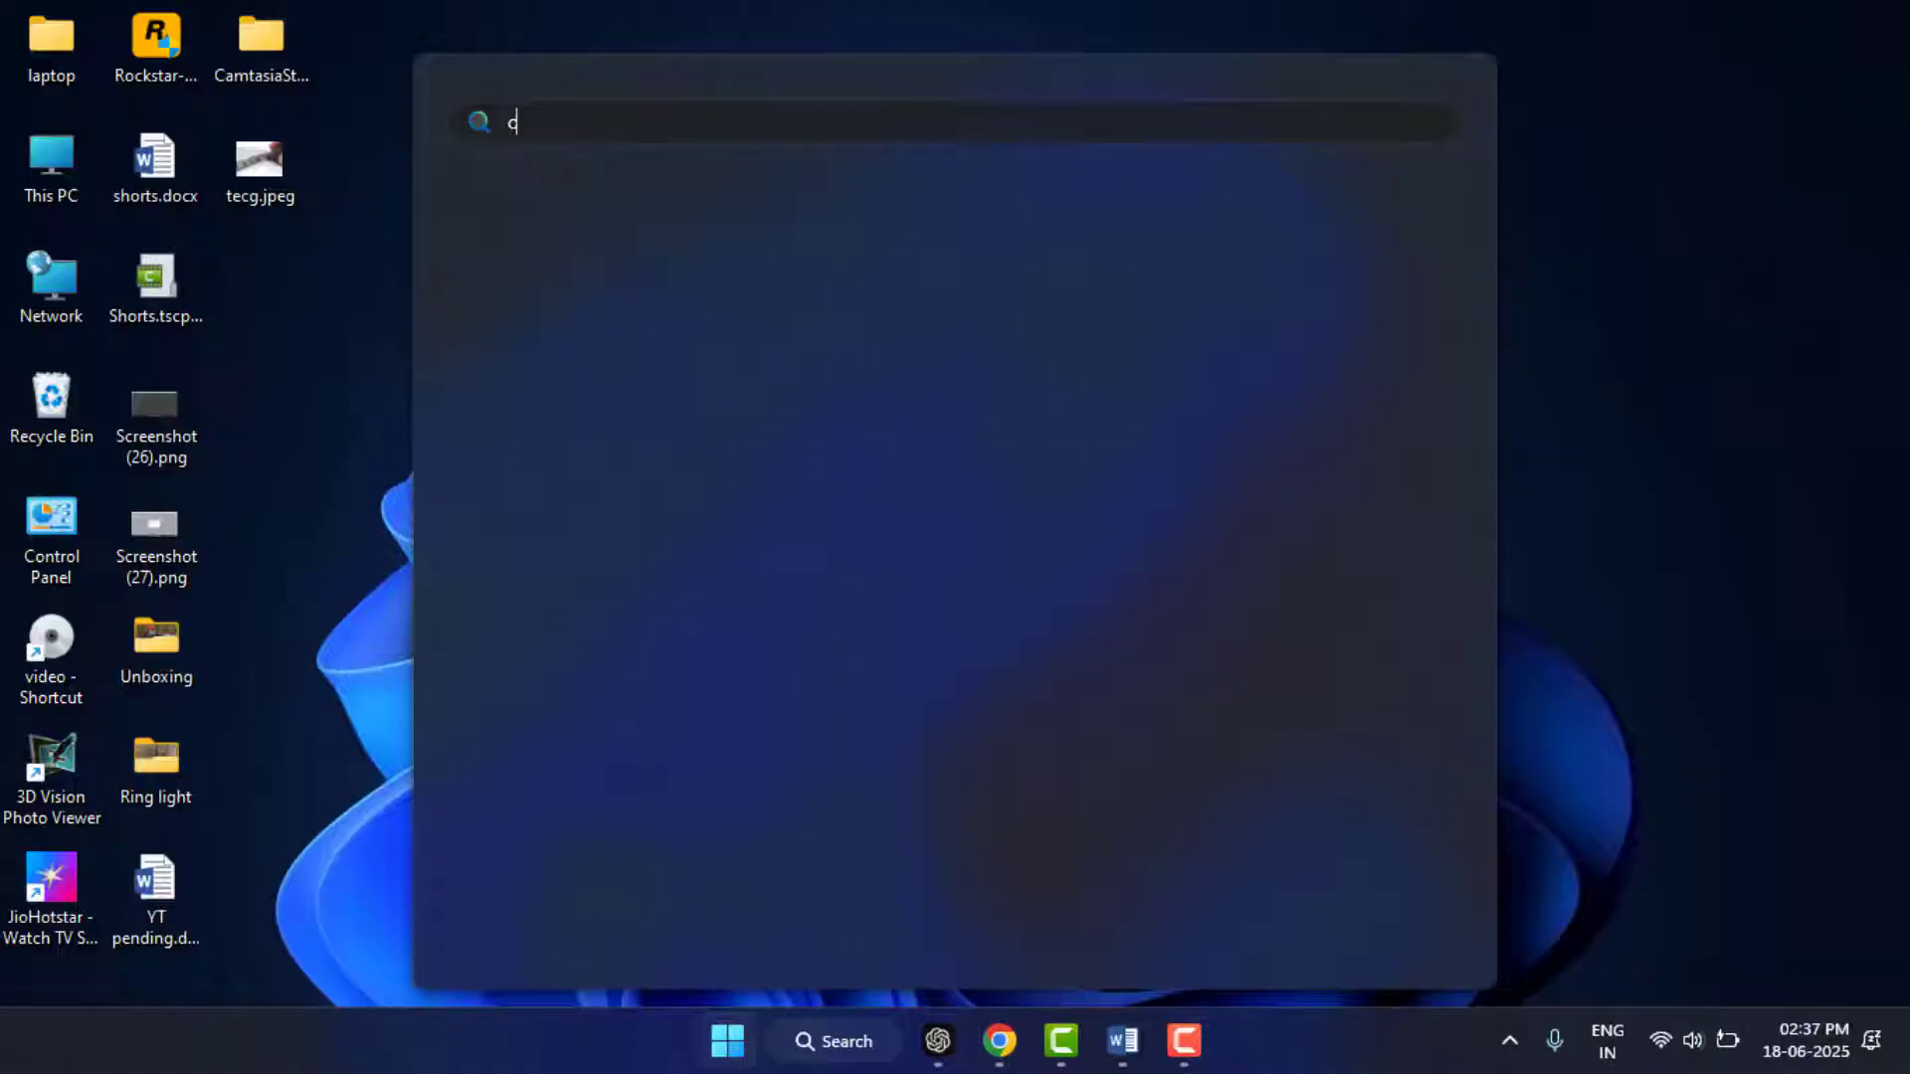
text(md)
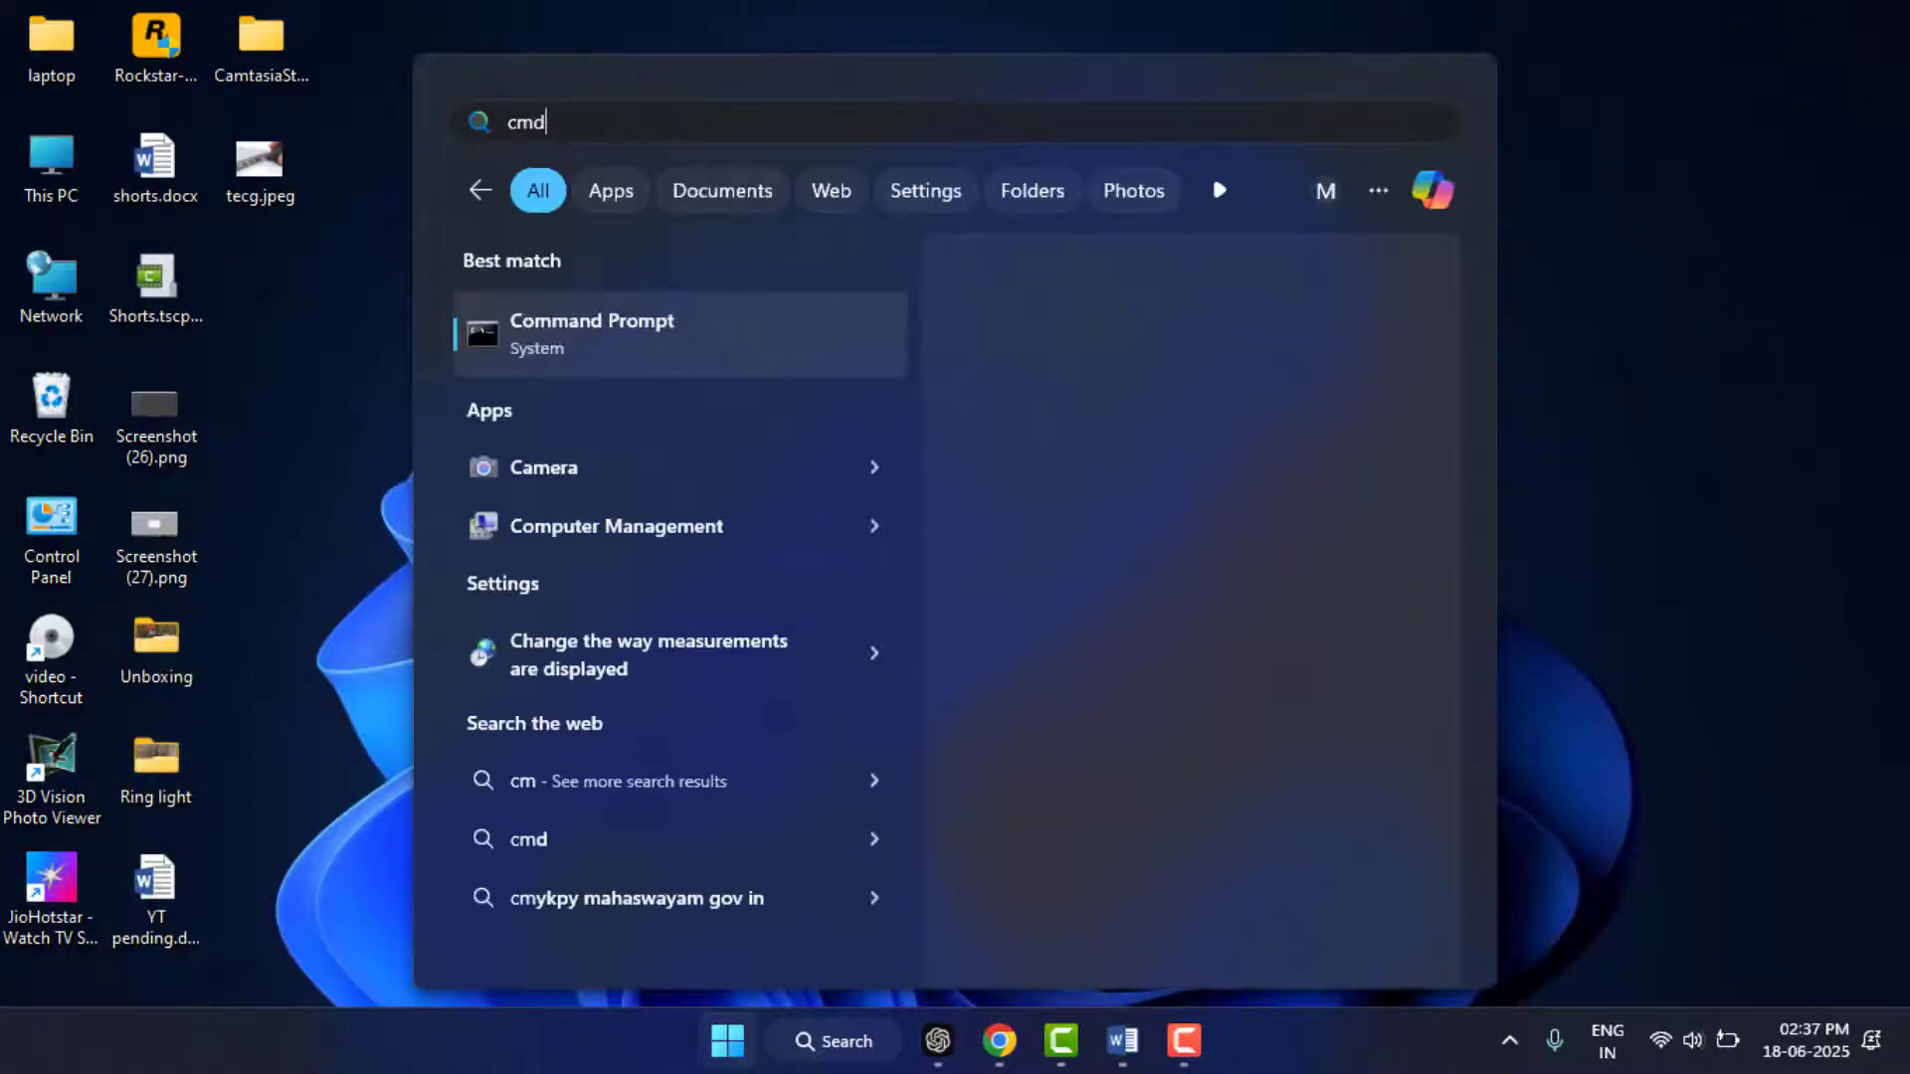
right_click(787, 352)
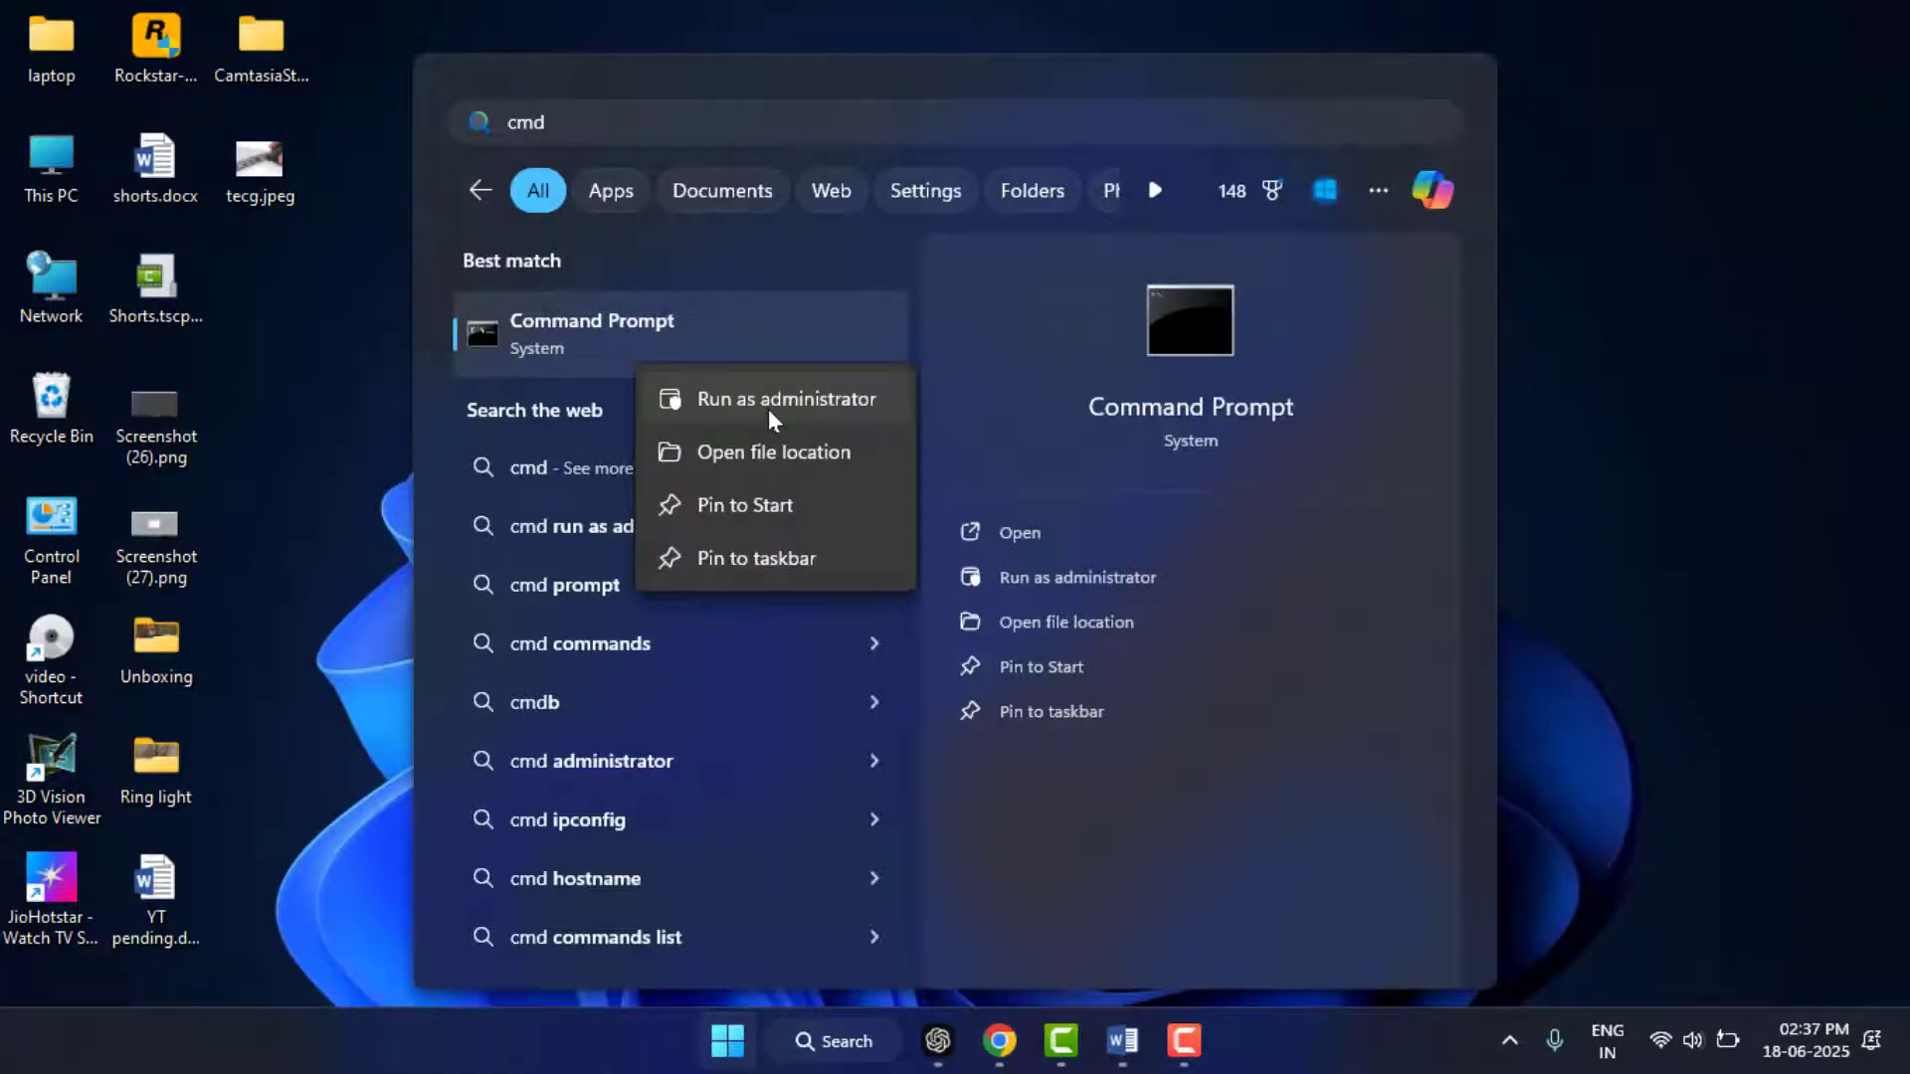
click(768, 409)
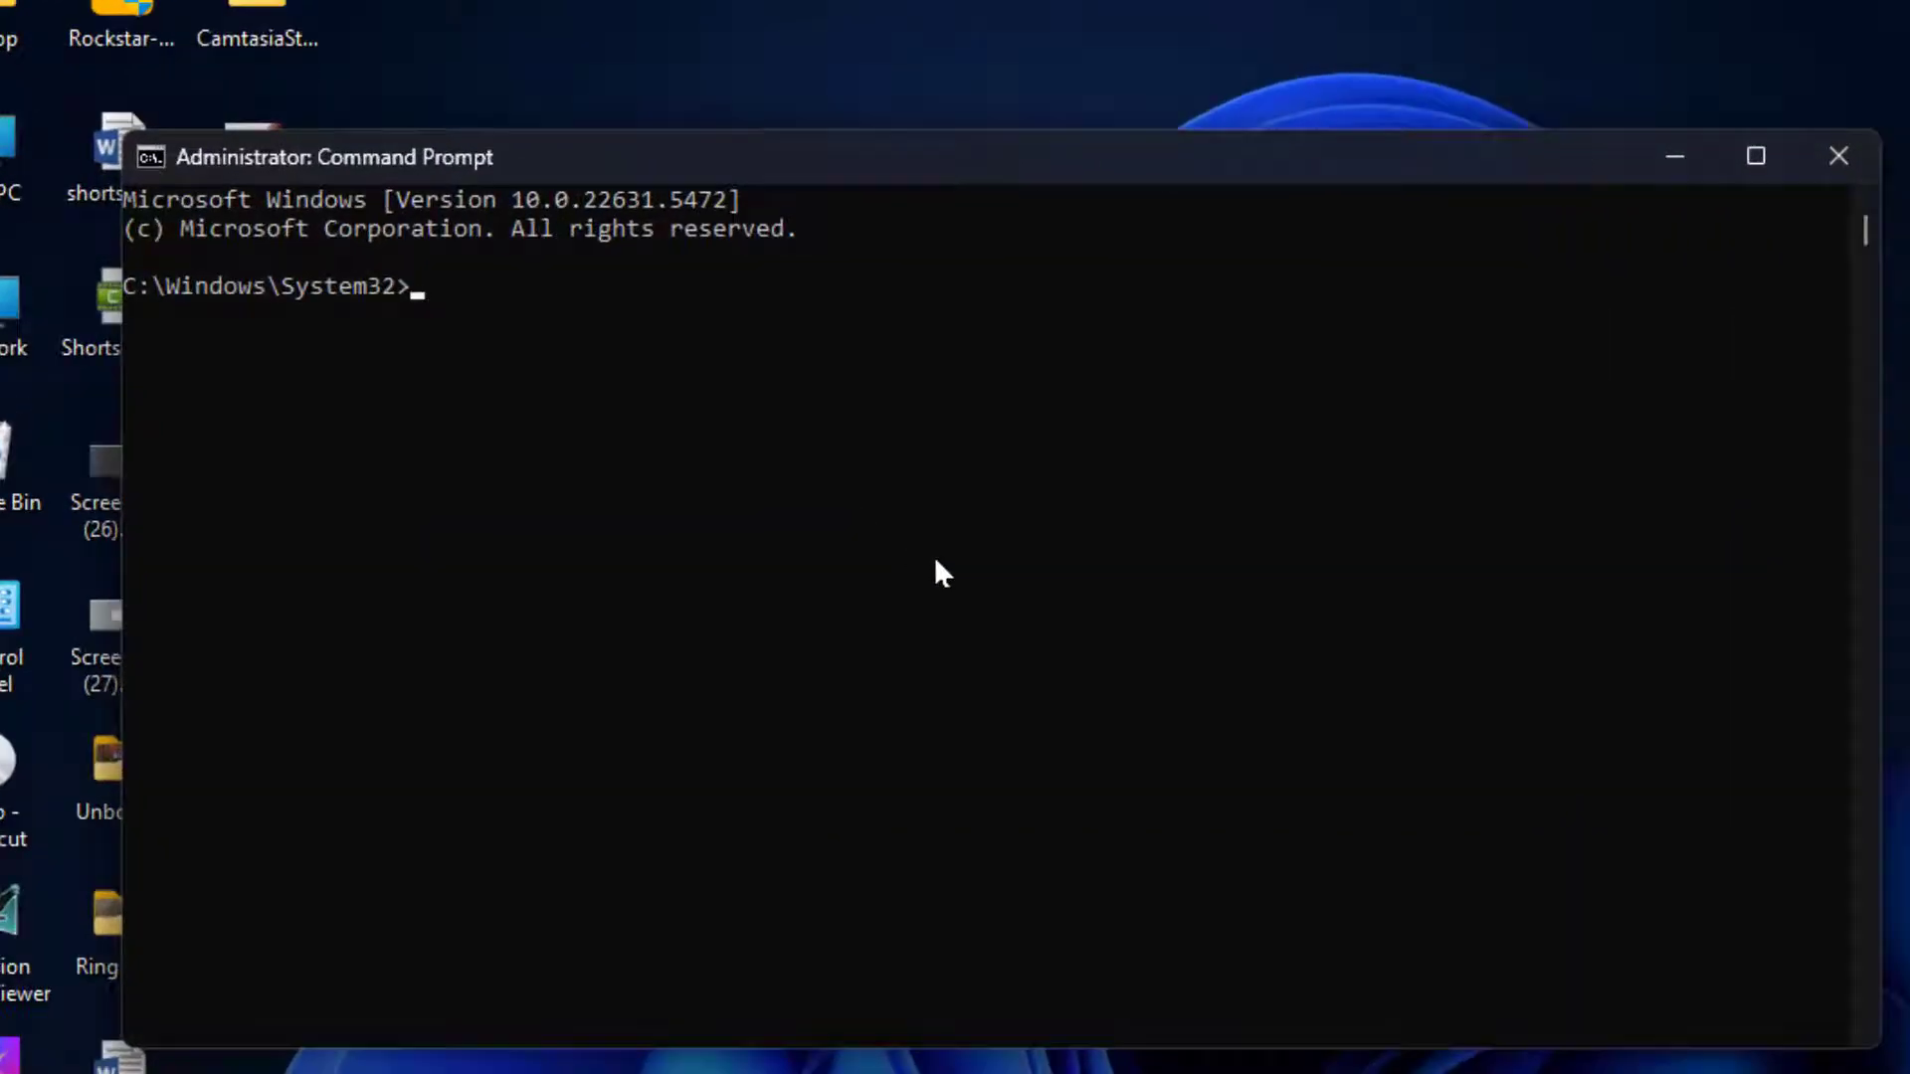
Enter 'sfc /scannow' at the administrator prompt, maximize the window, then close Command Prompt.
text(sfc)
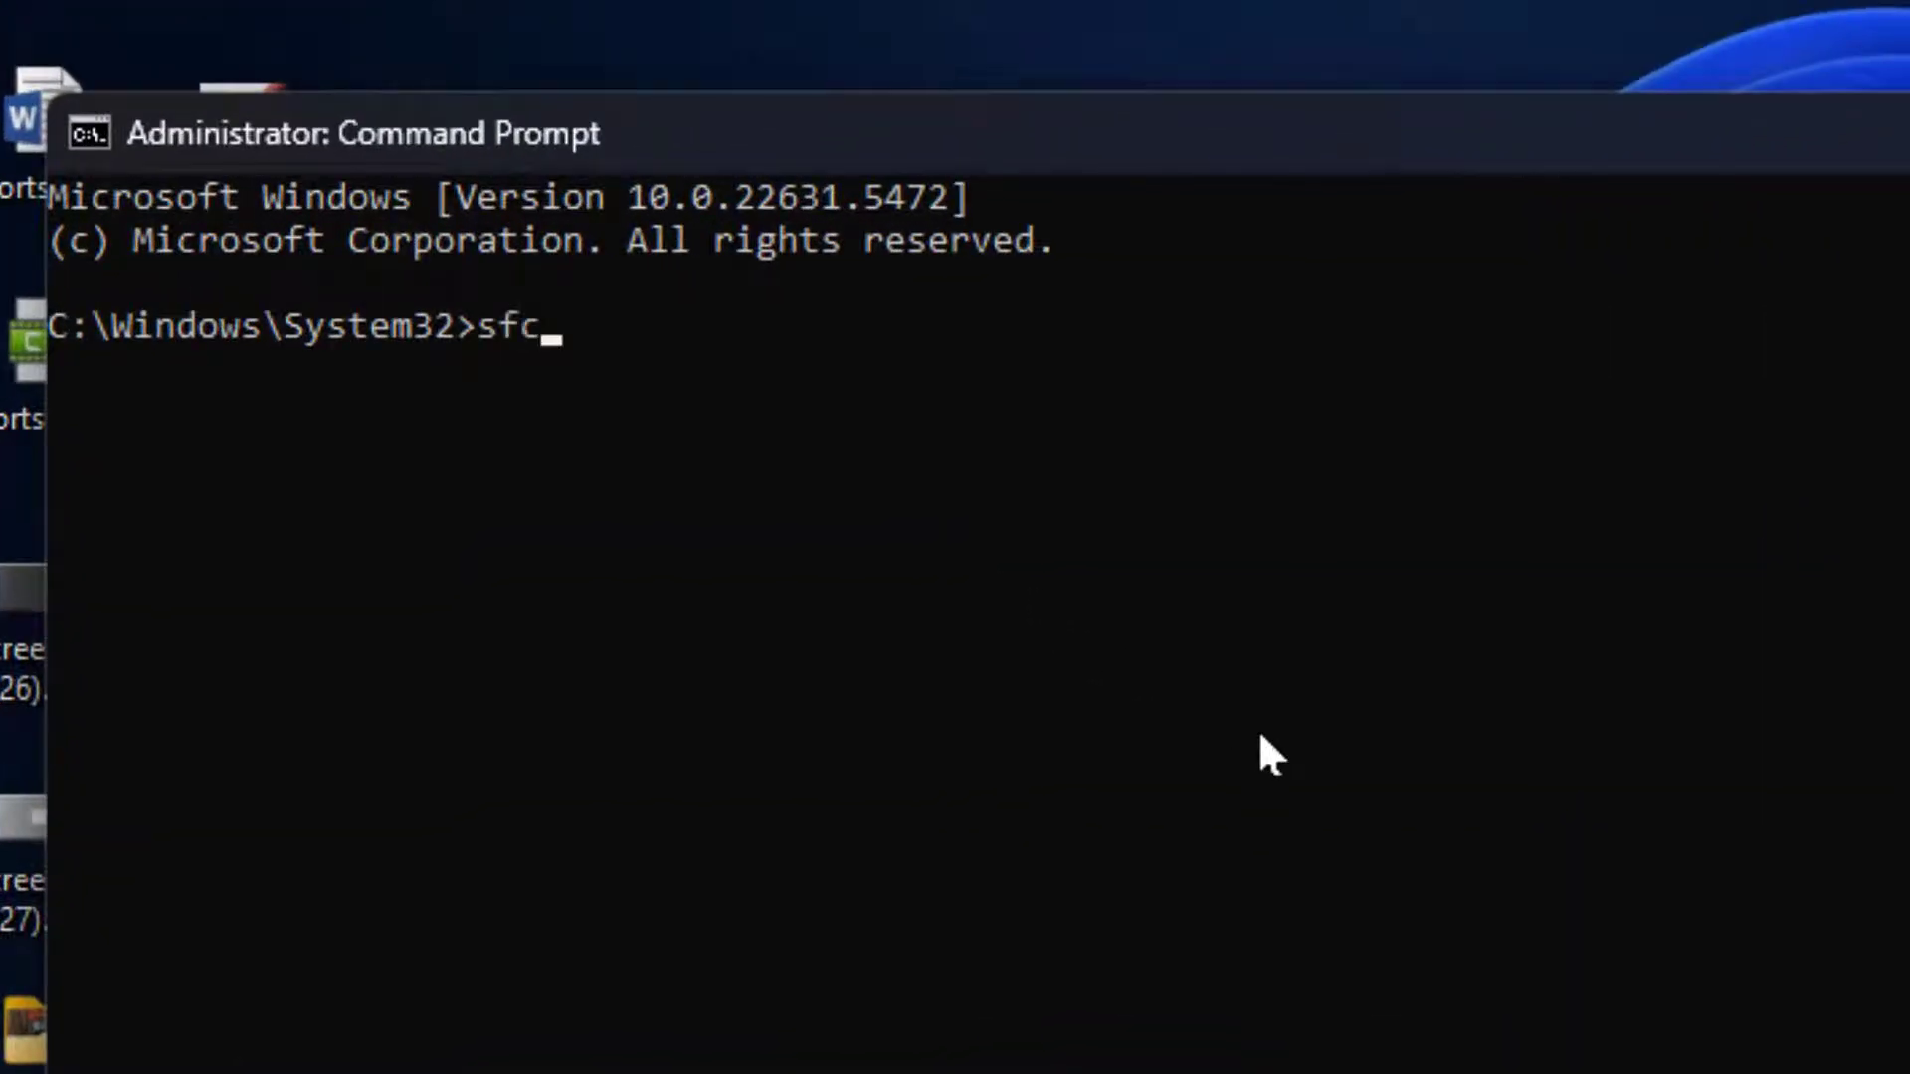
text( /scannow)
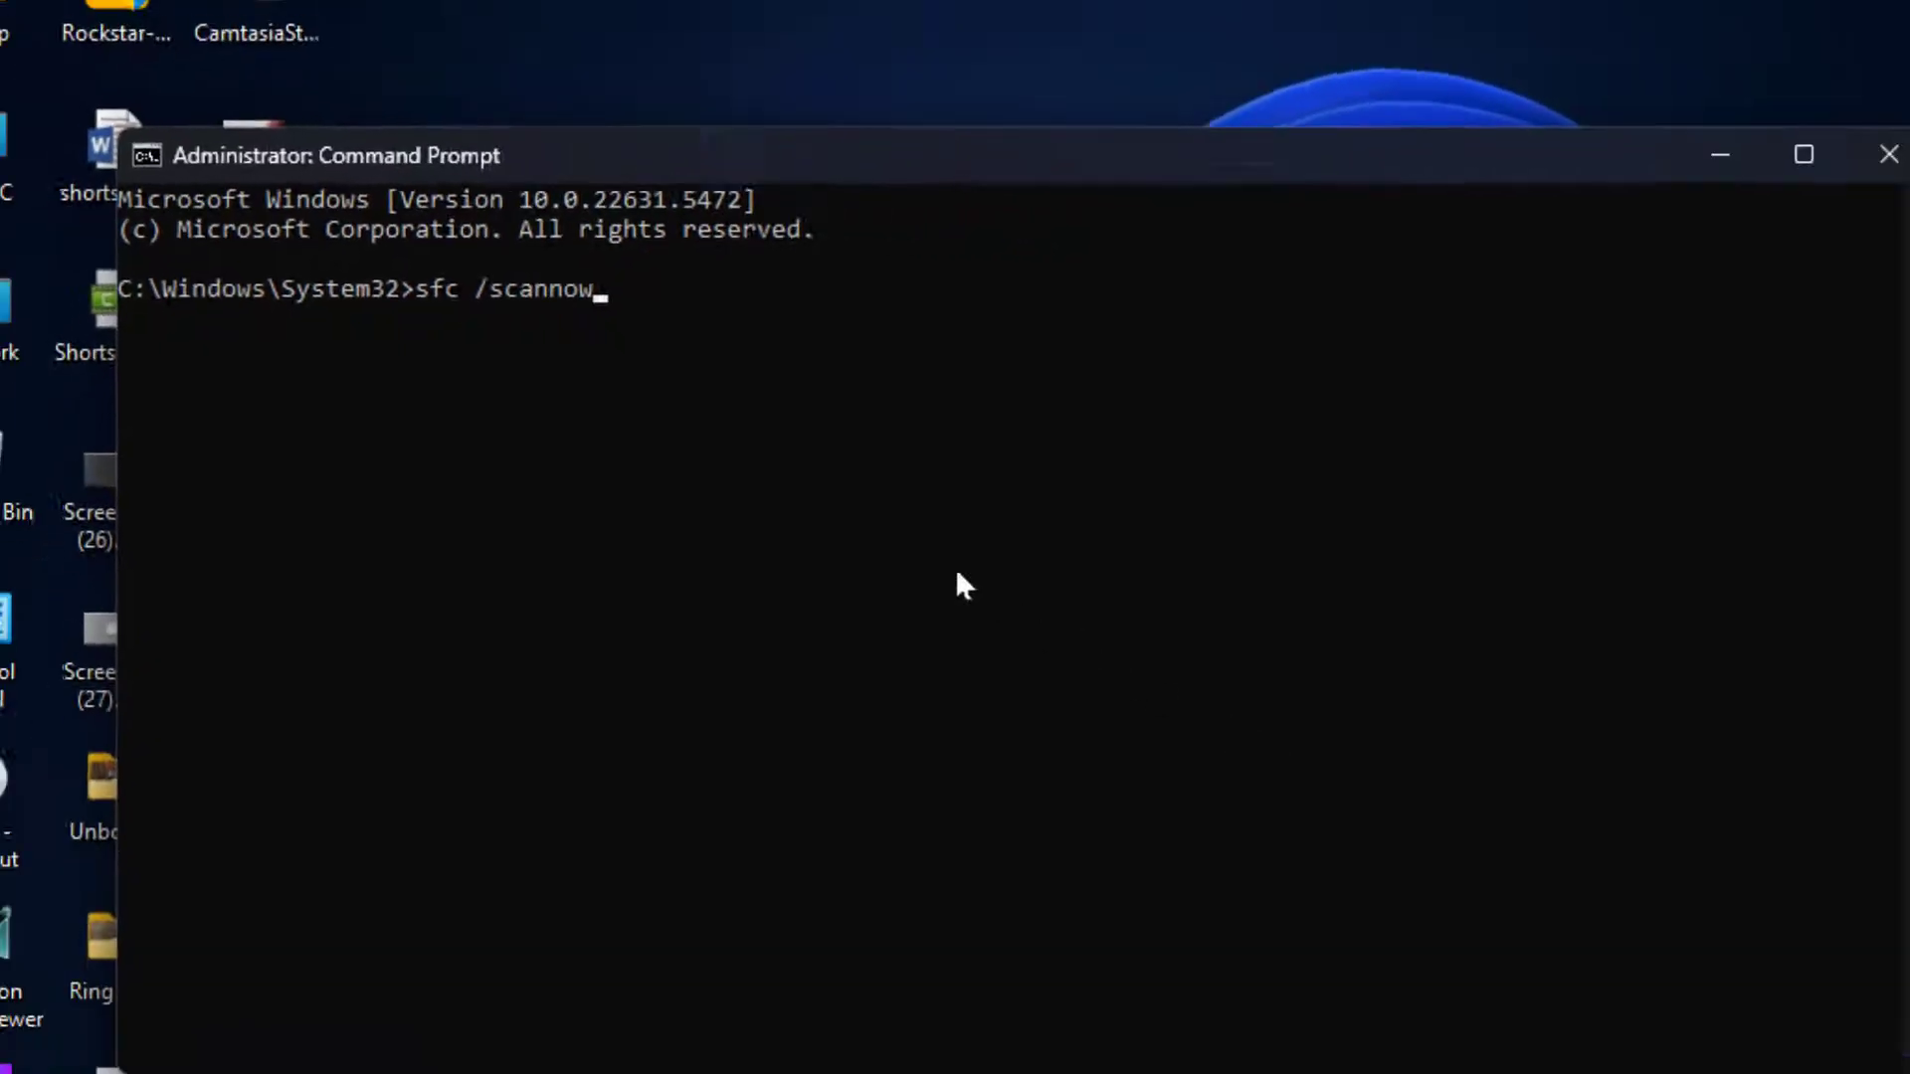
click(1821, 159)
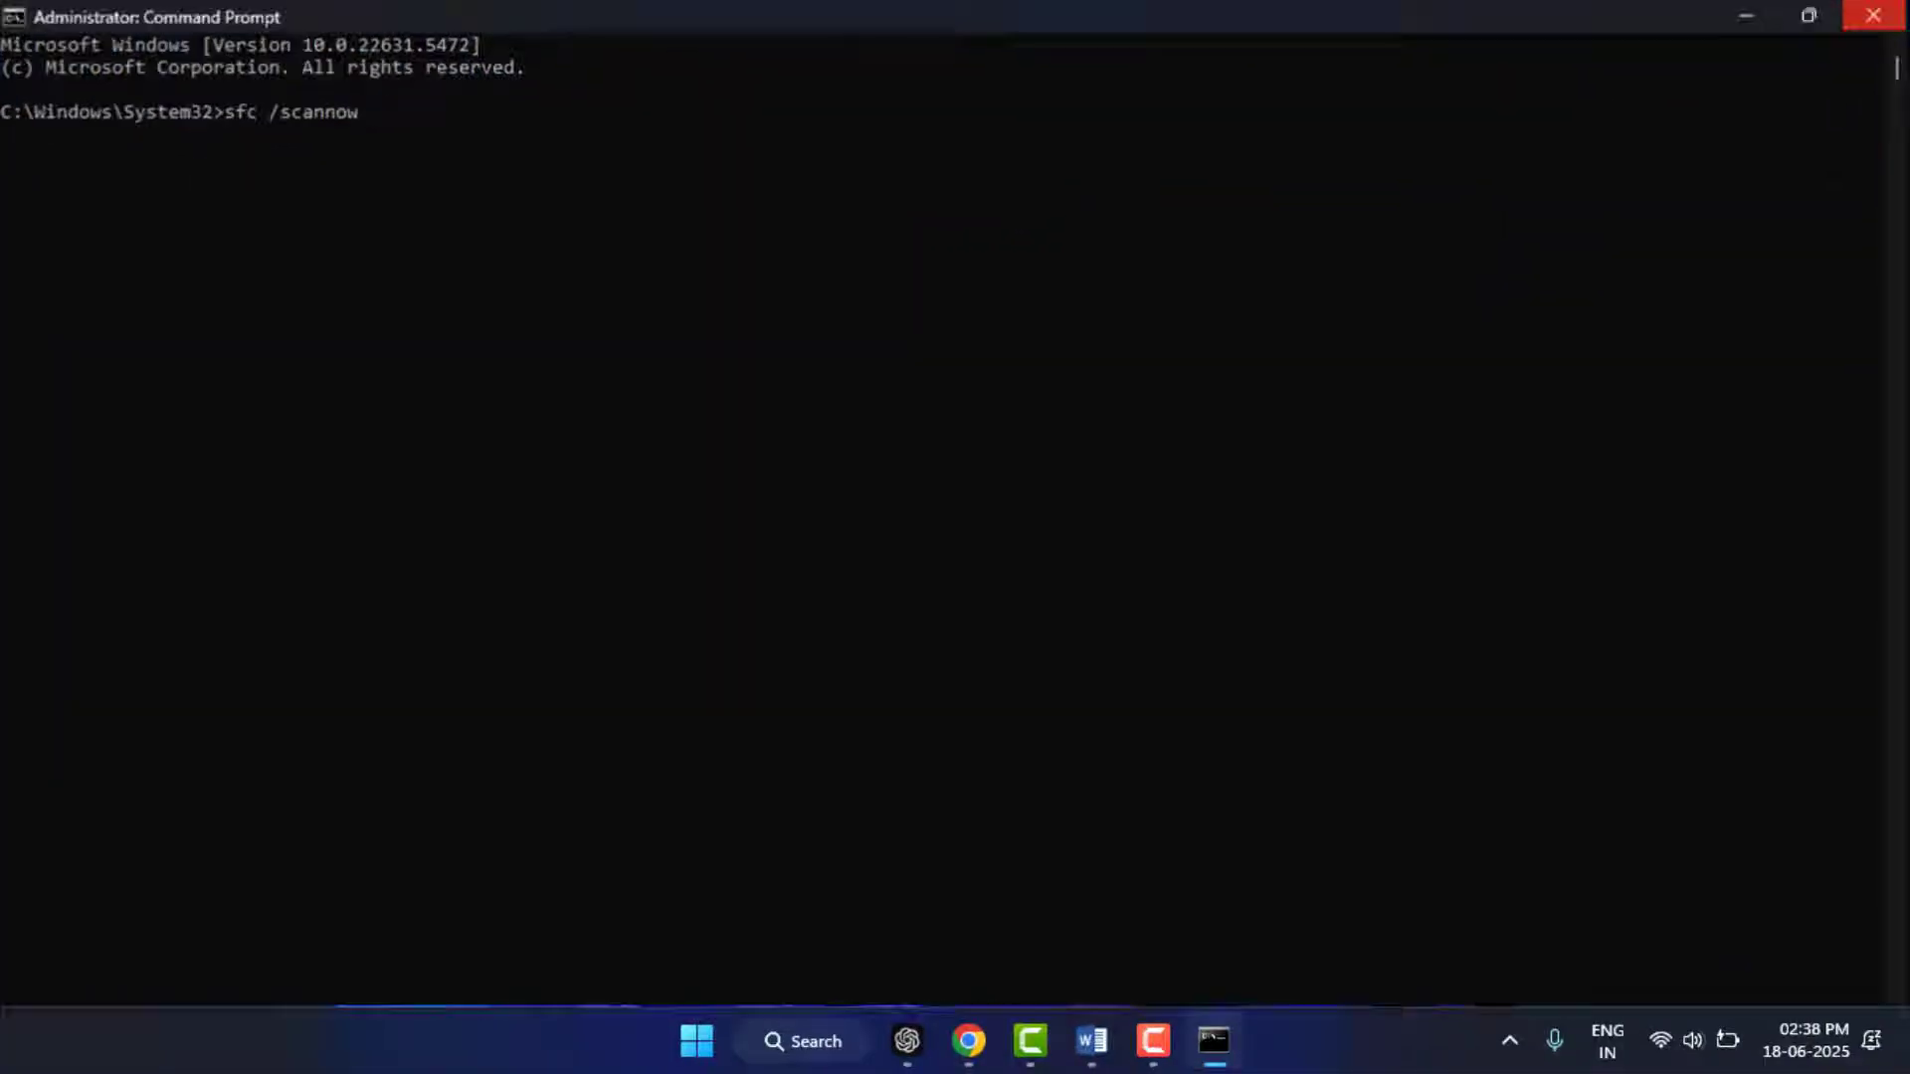
key(alt+F4)
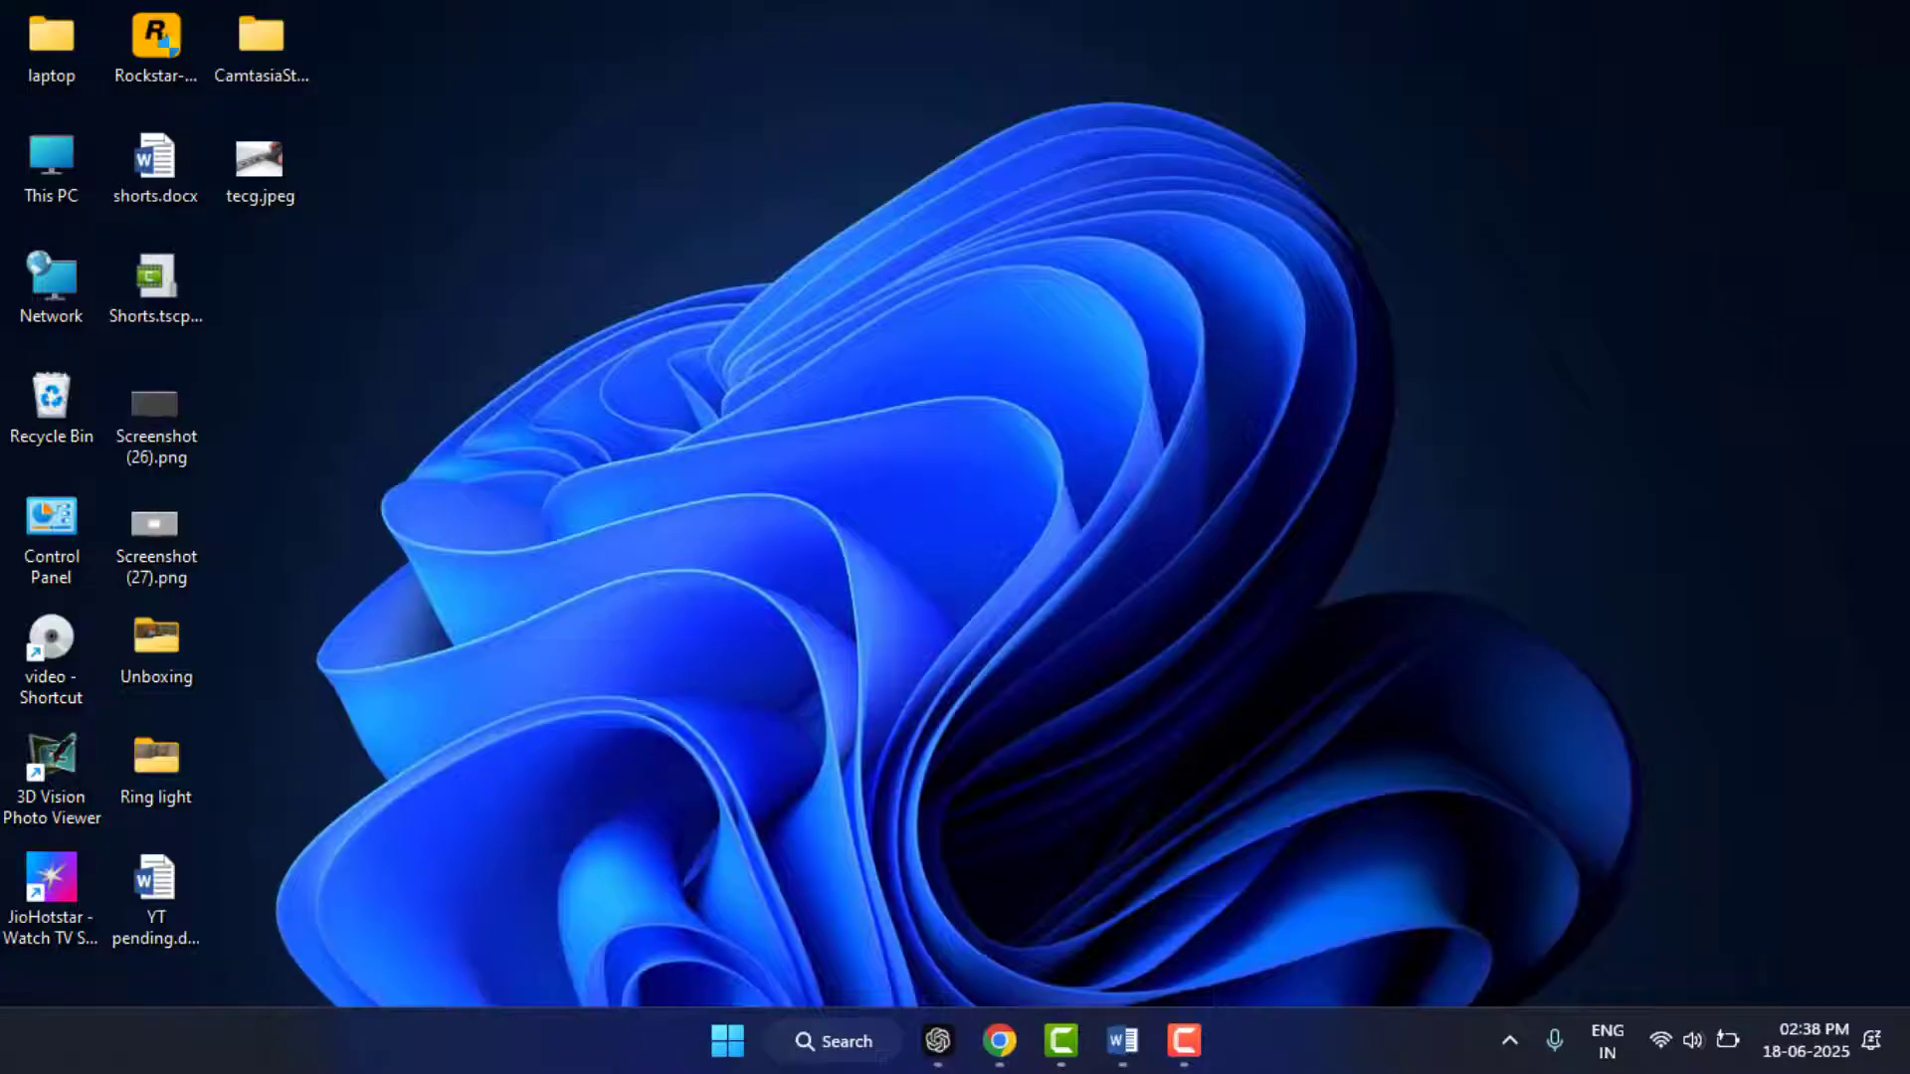
Open Settings, browse the Accounts > Family page, then close Settings.
key(super+i)
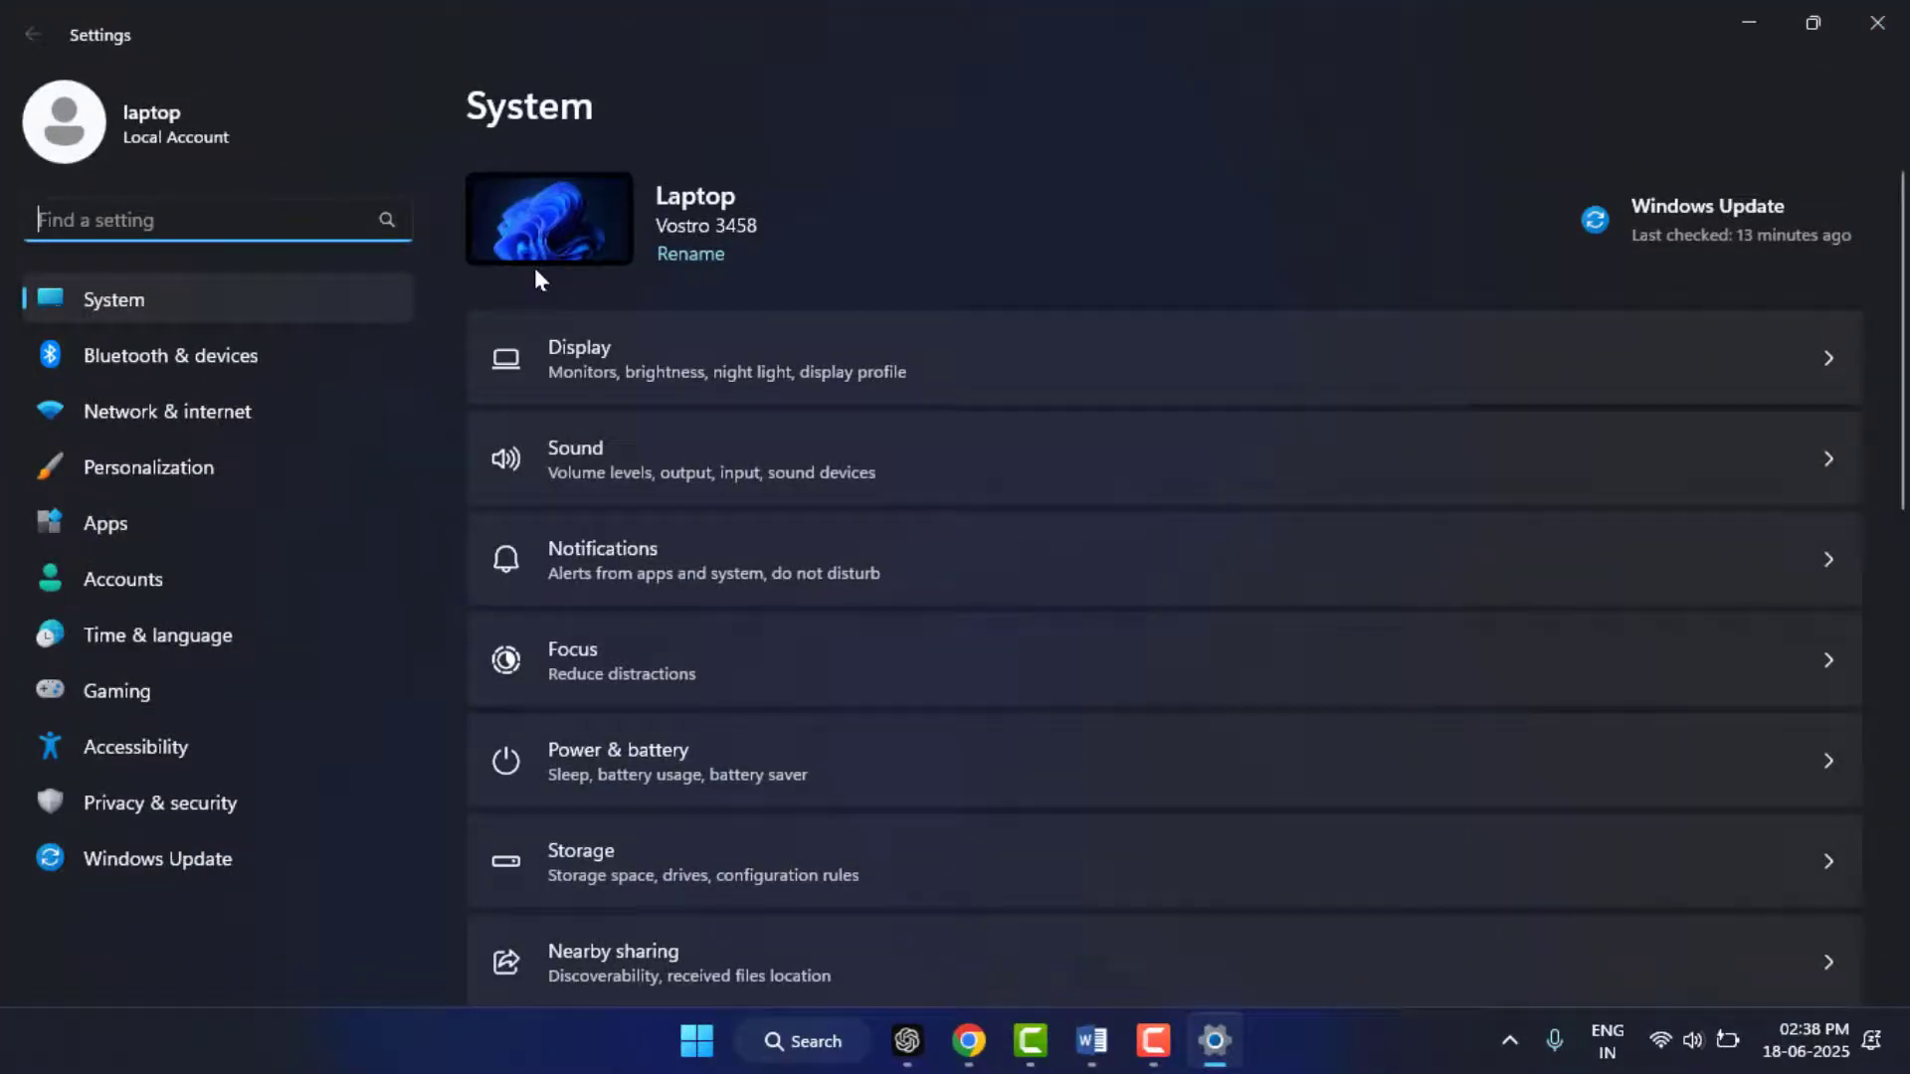
click(193, 579)
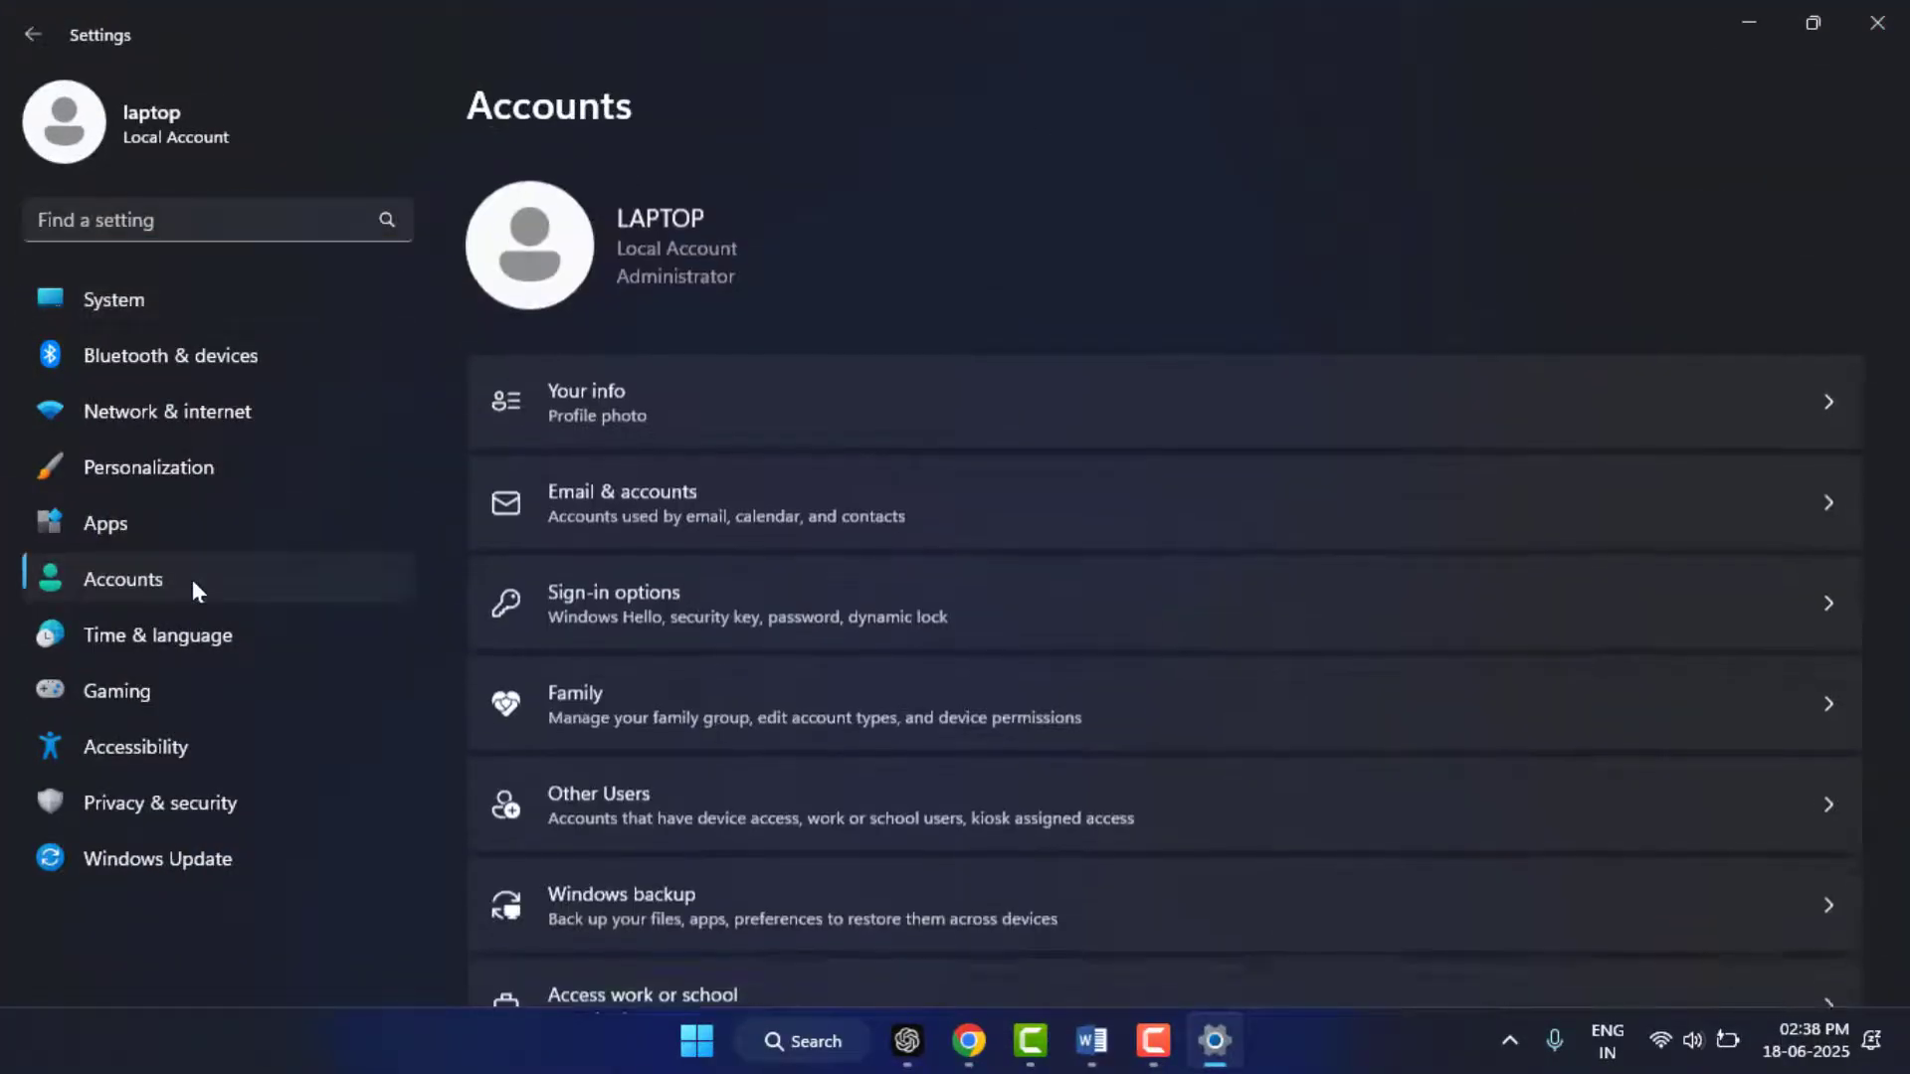
scroll(856, 629, down, 1)
click(856, 630)
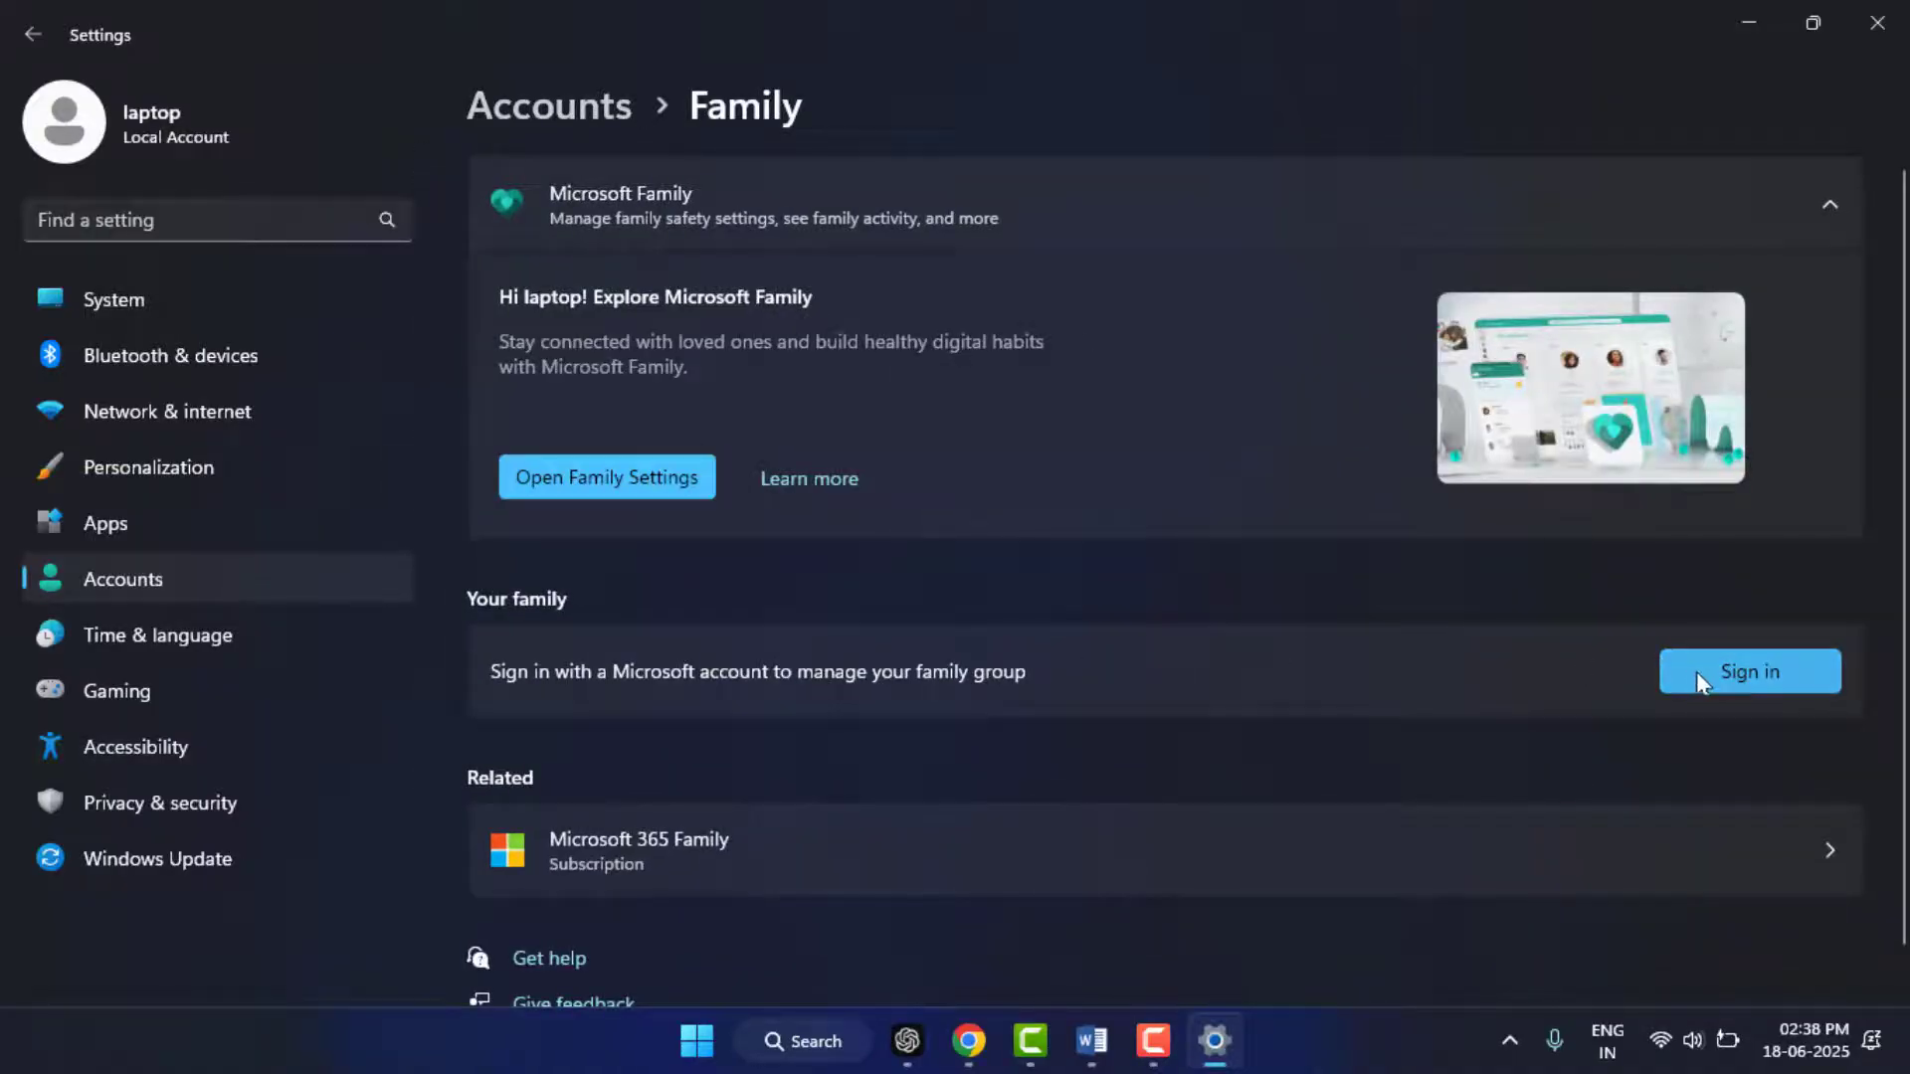
scroll(1462, 750, down, 1)
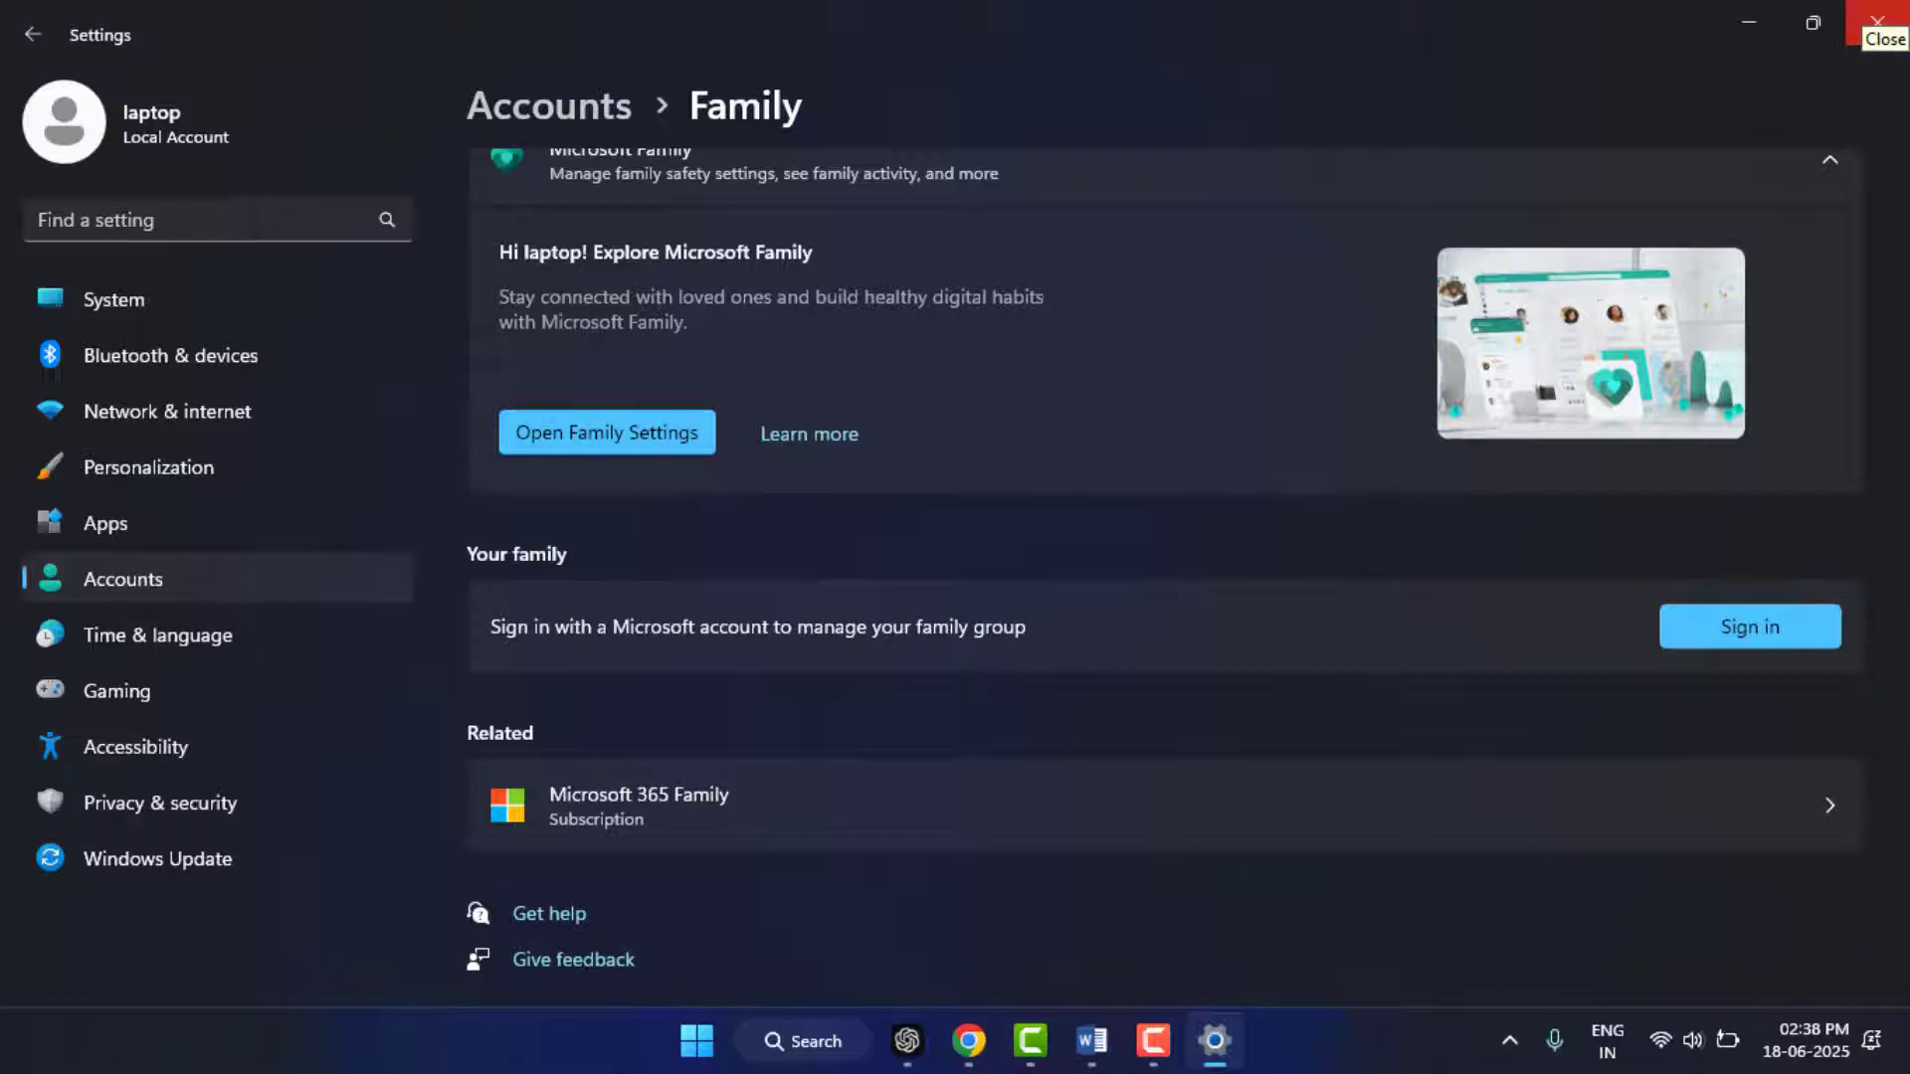
click(1876, 20)
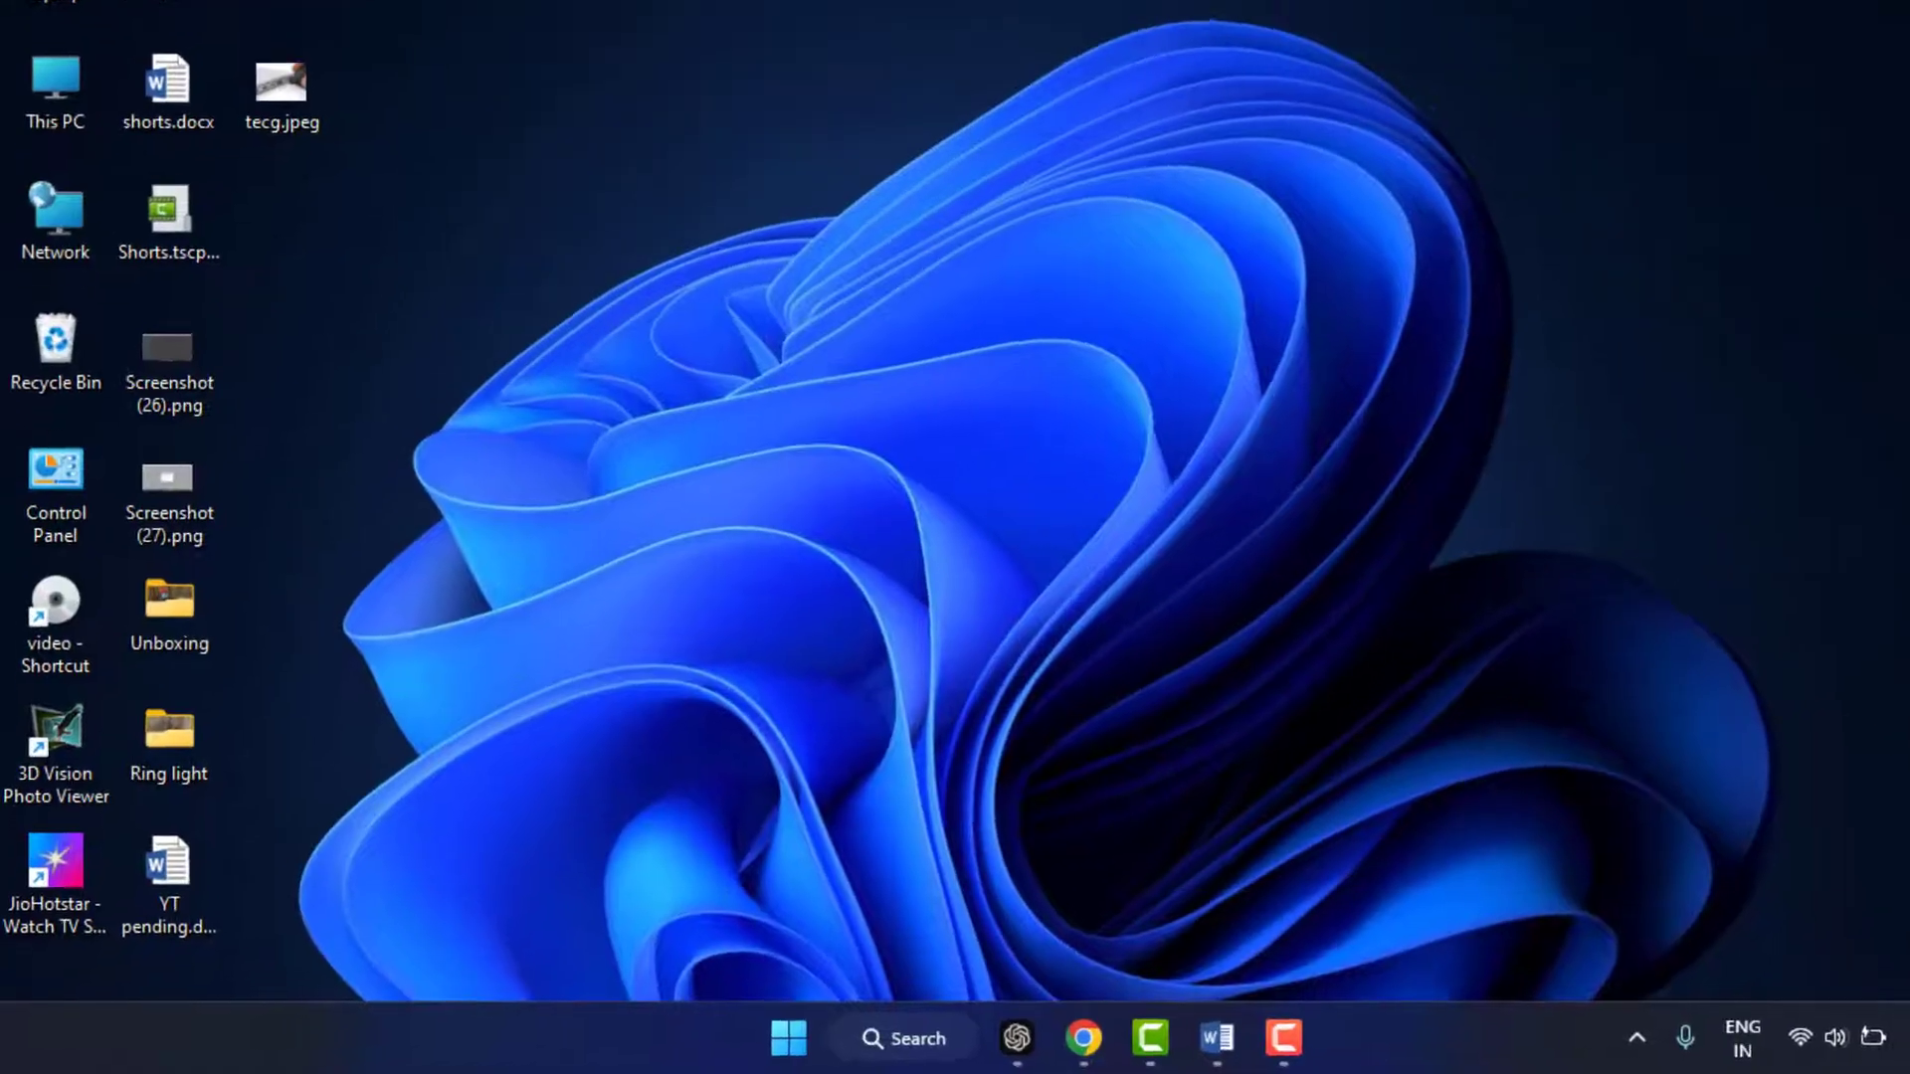
Launch System Configuration by running msconfig from the Win+R Run dialog.
key(super+r)
text(m)
key(Return)
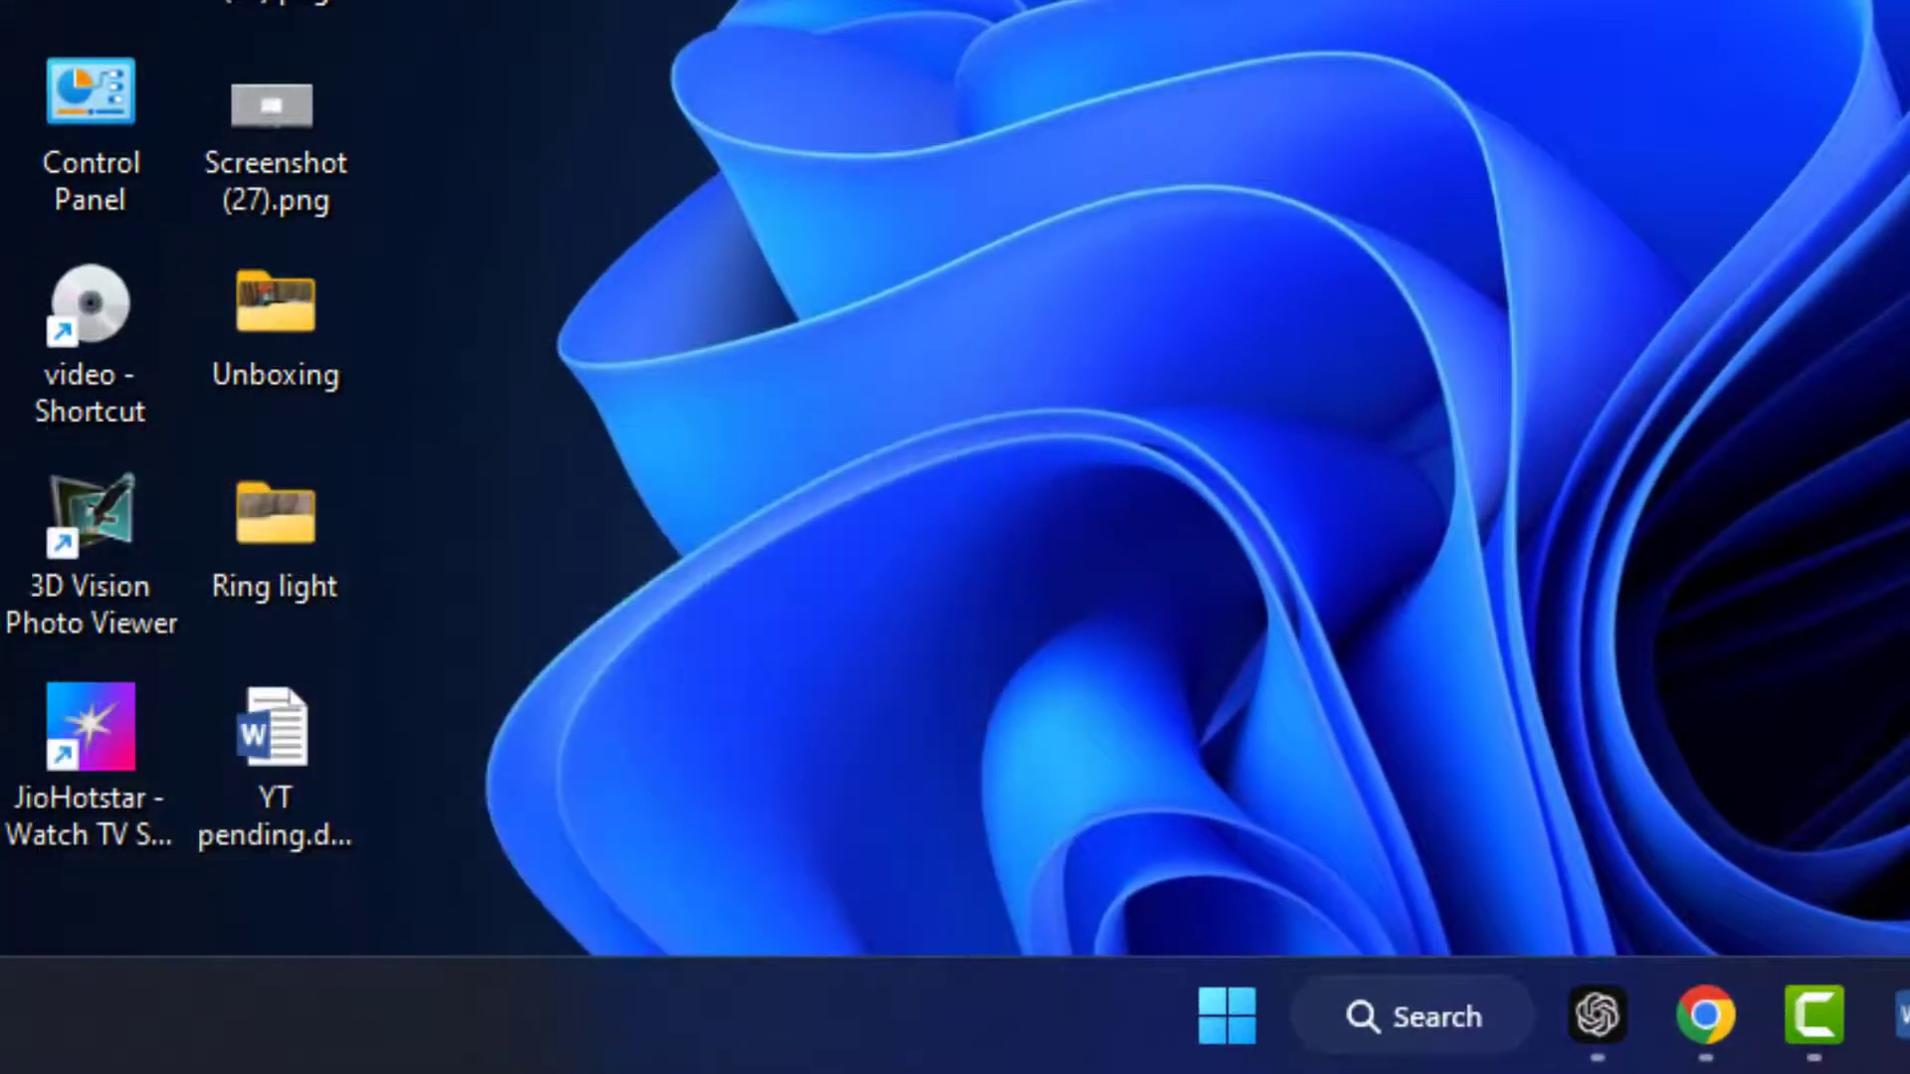
key(super+r)
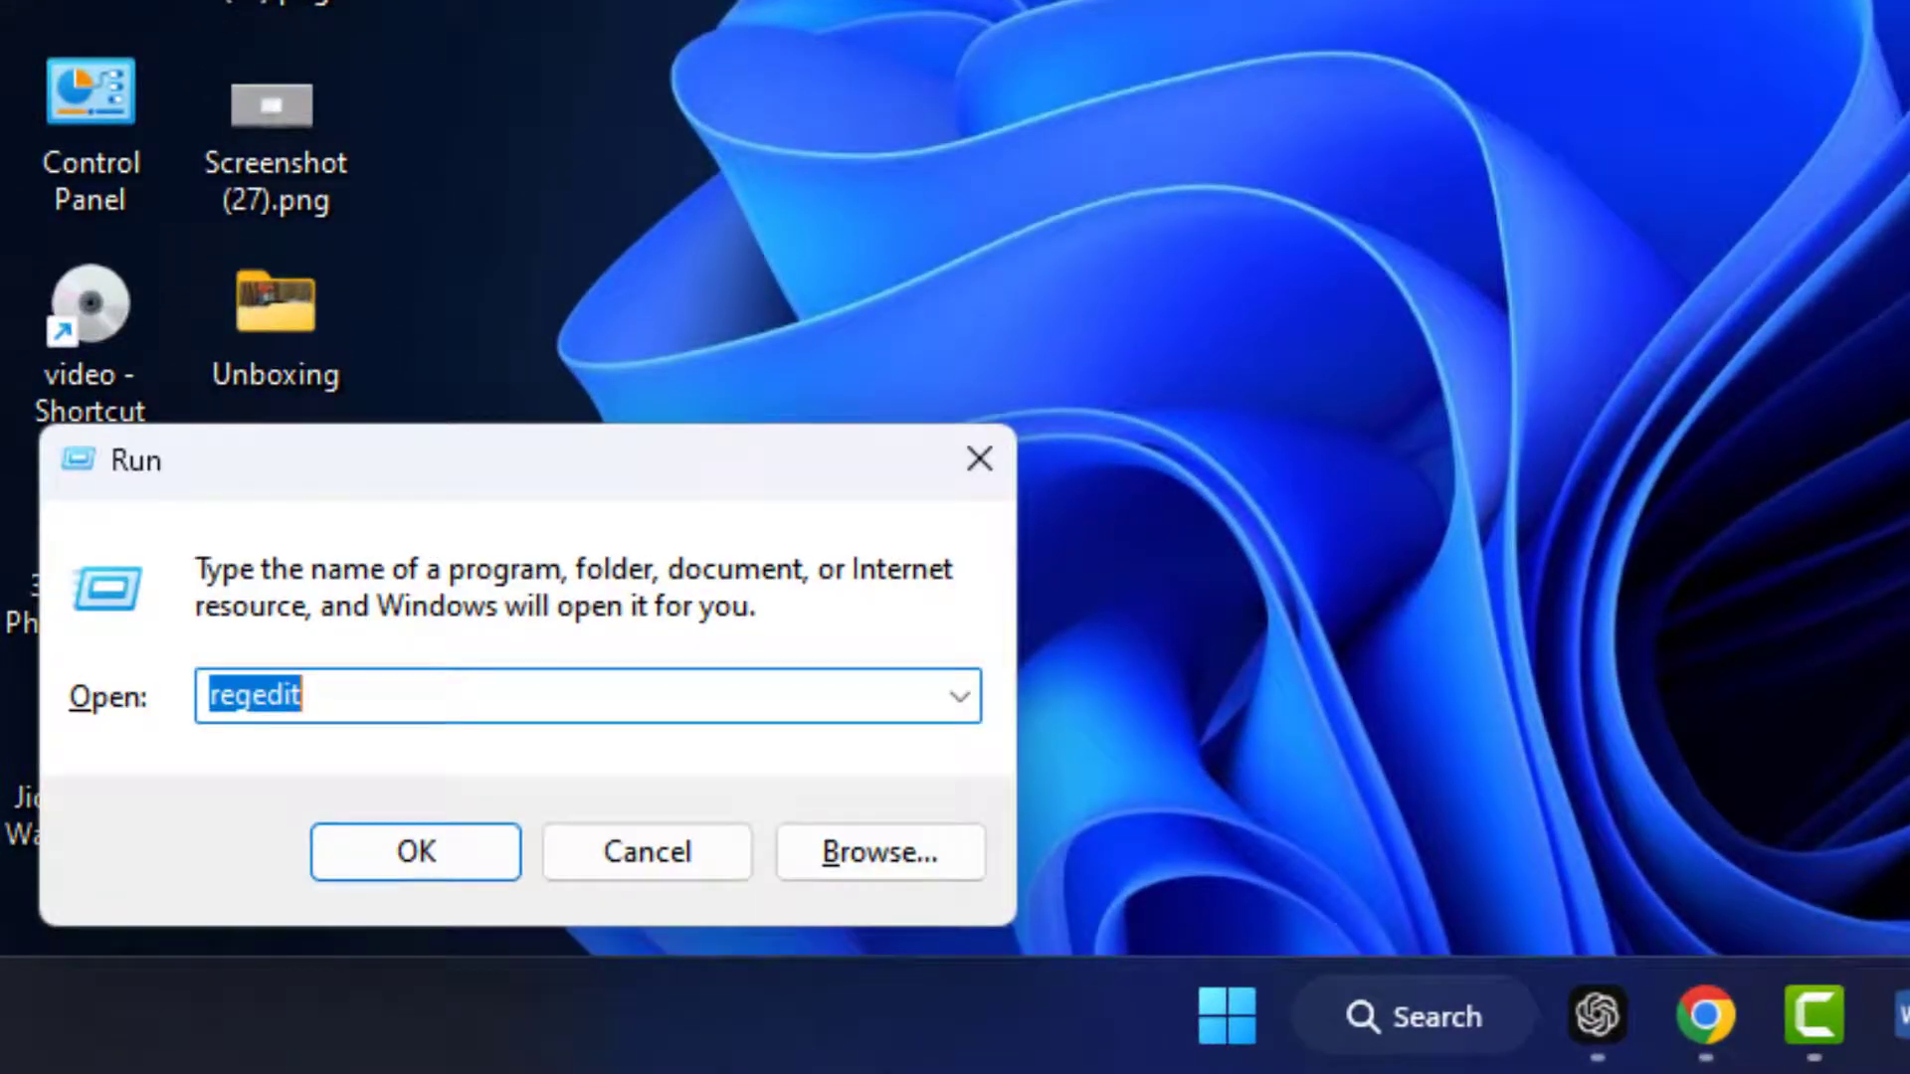
text(m)
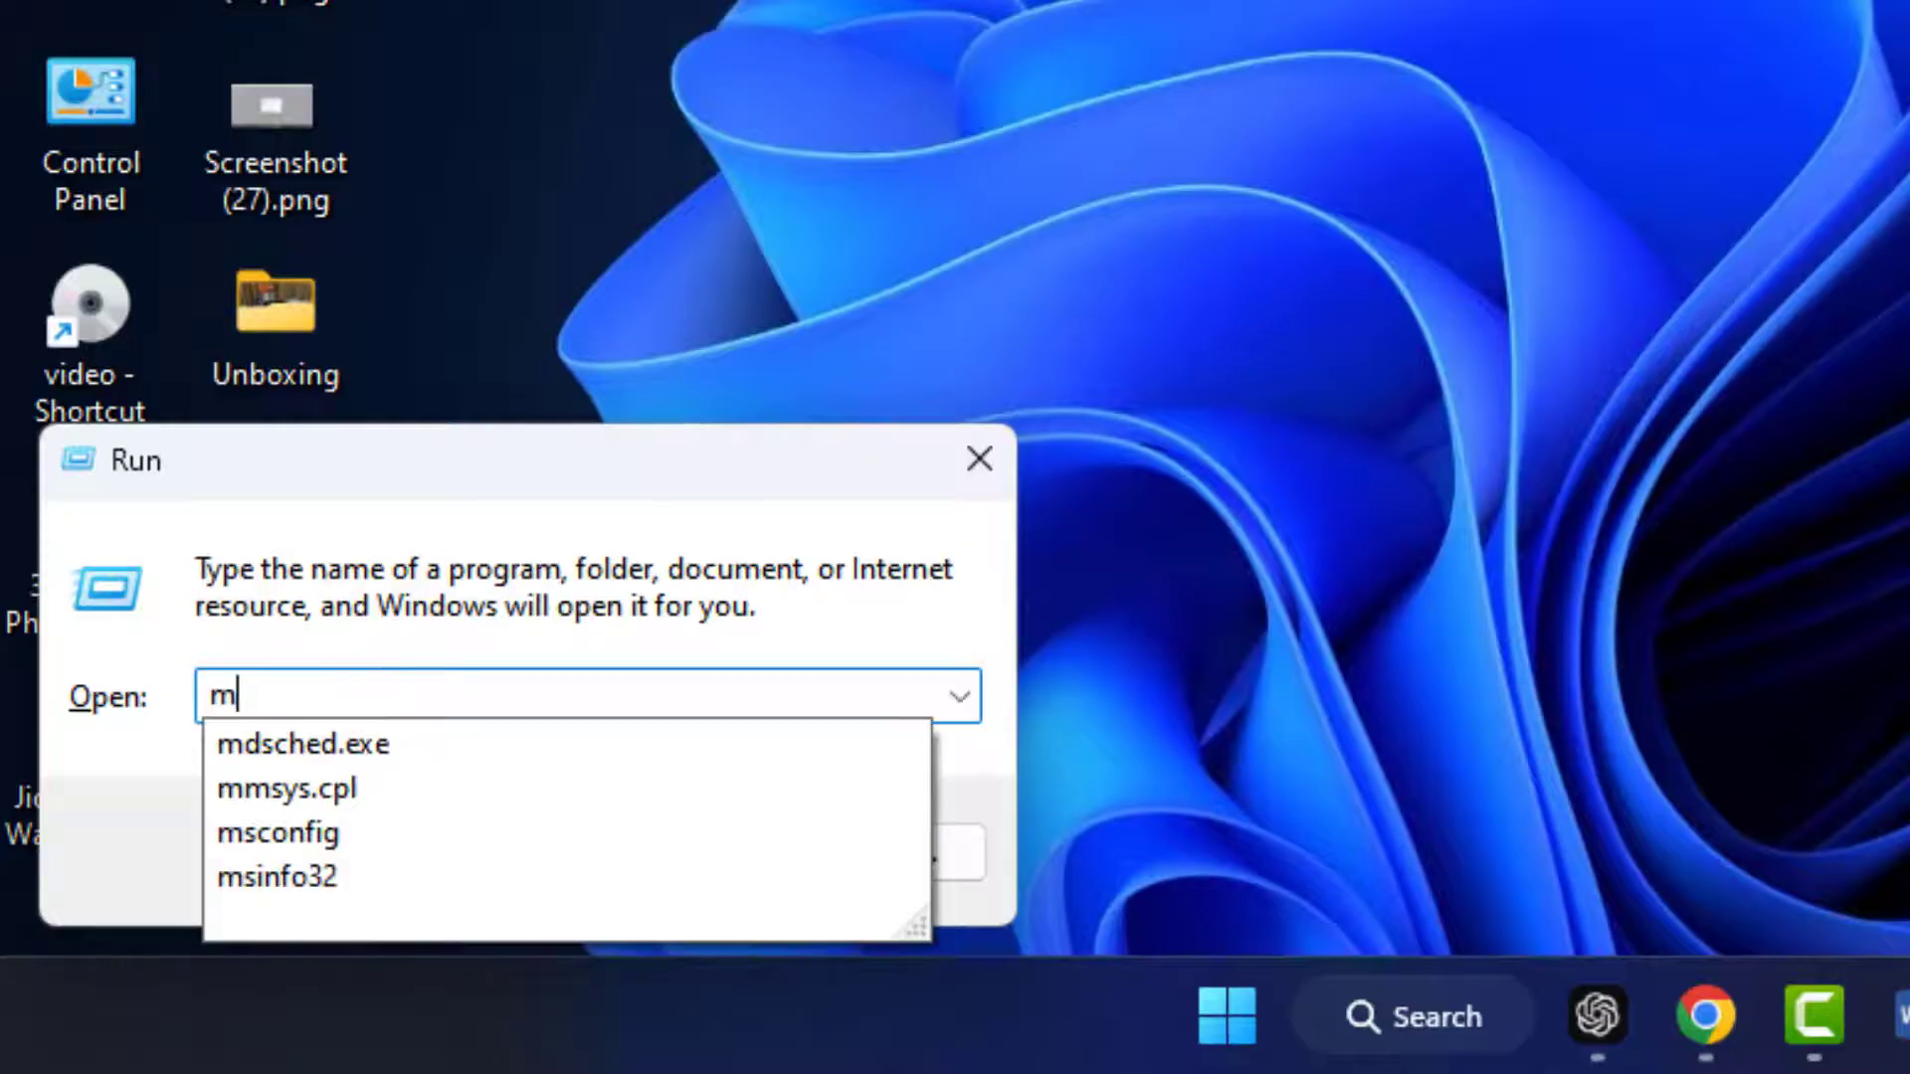
text(sc)
key(Return)
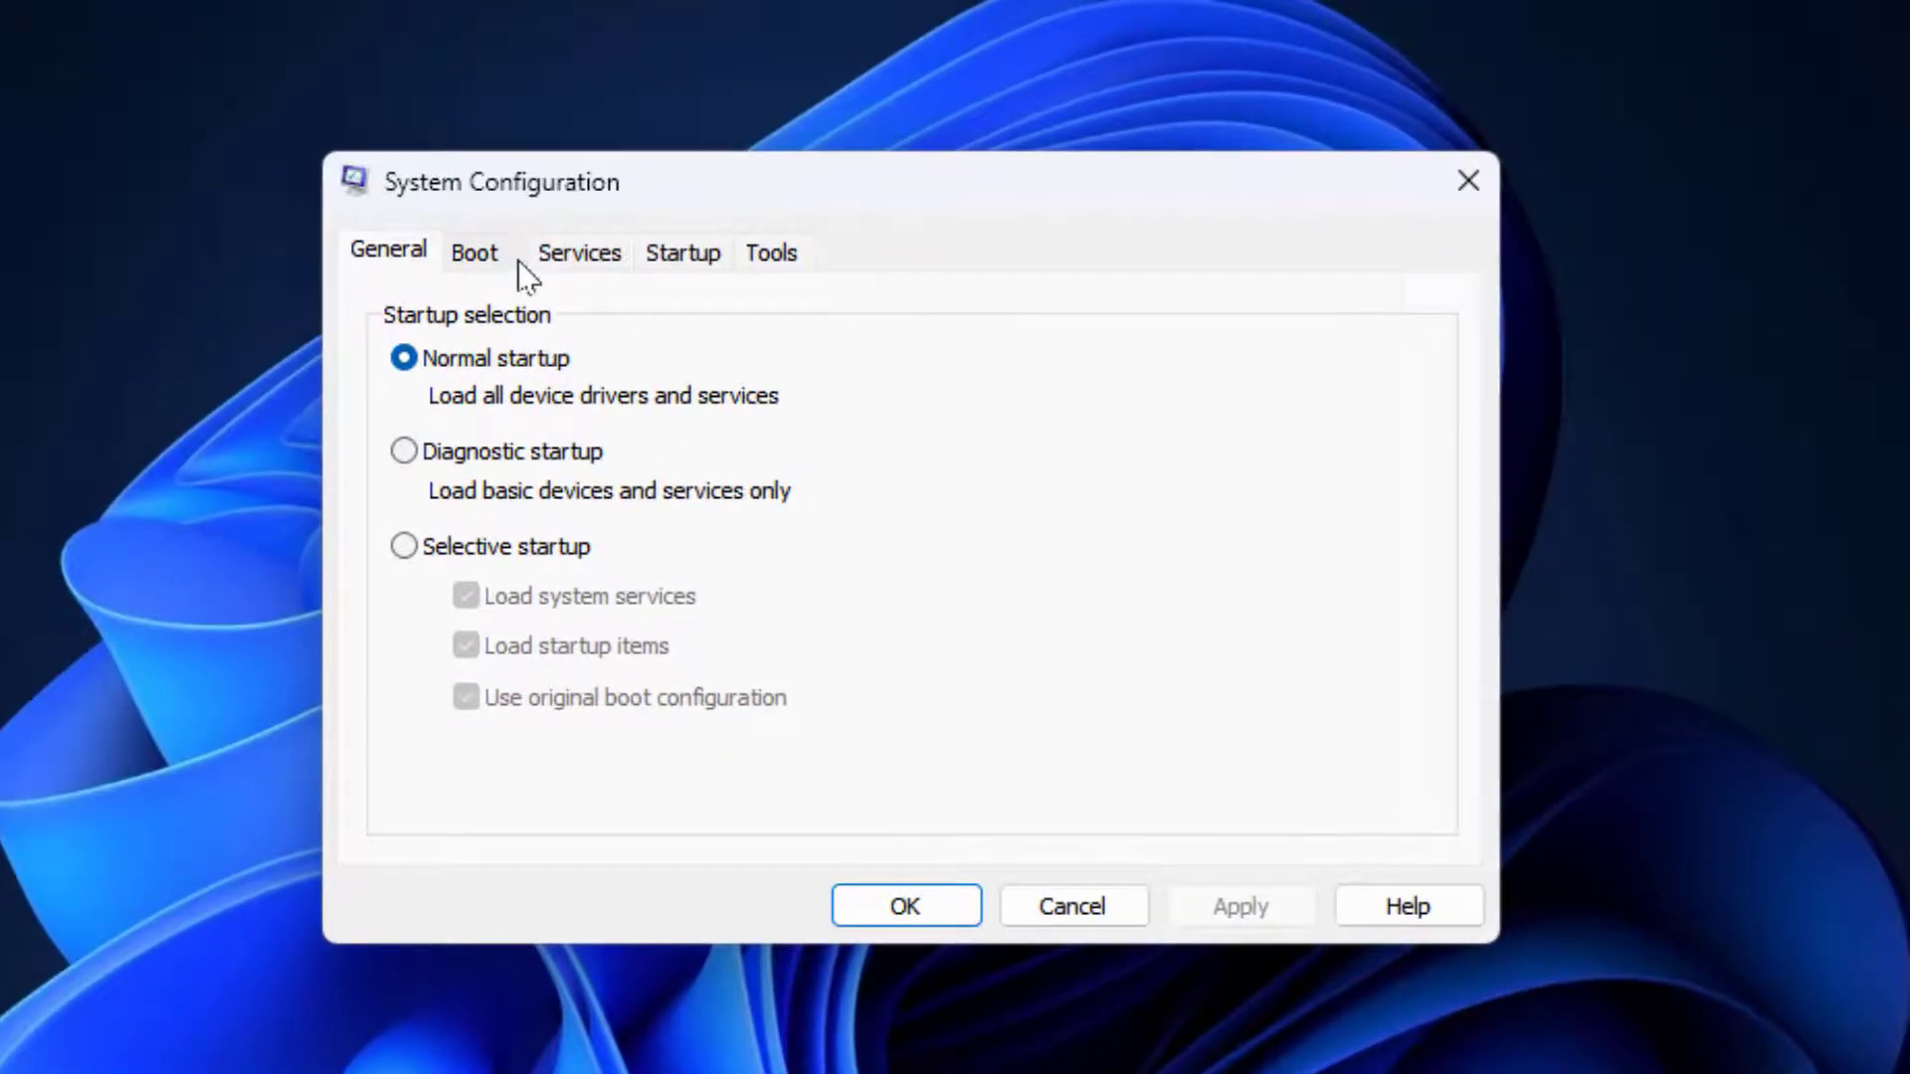
click(474, 253)
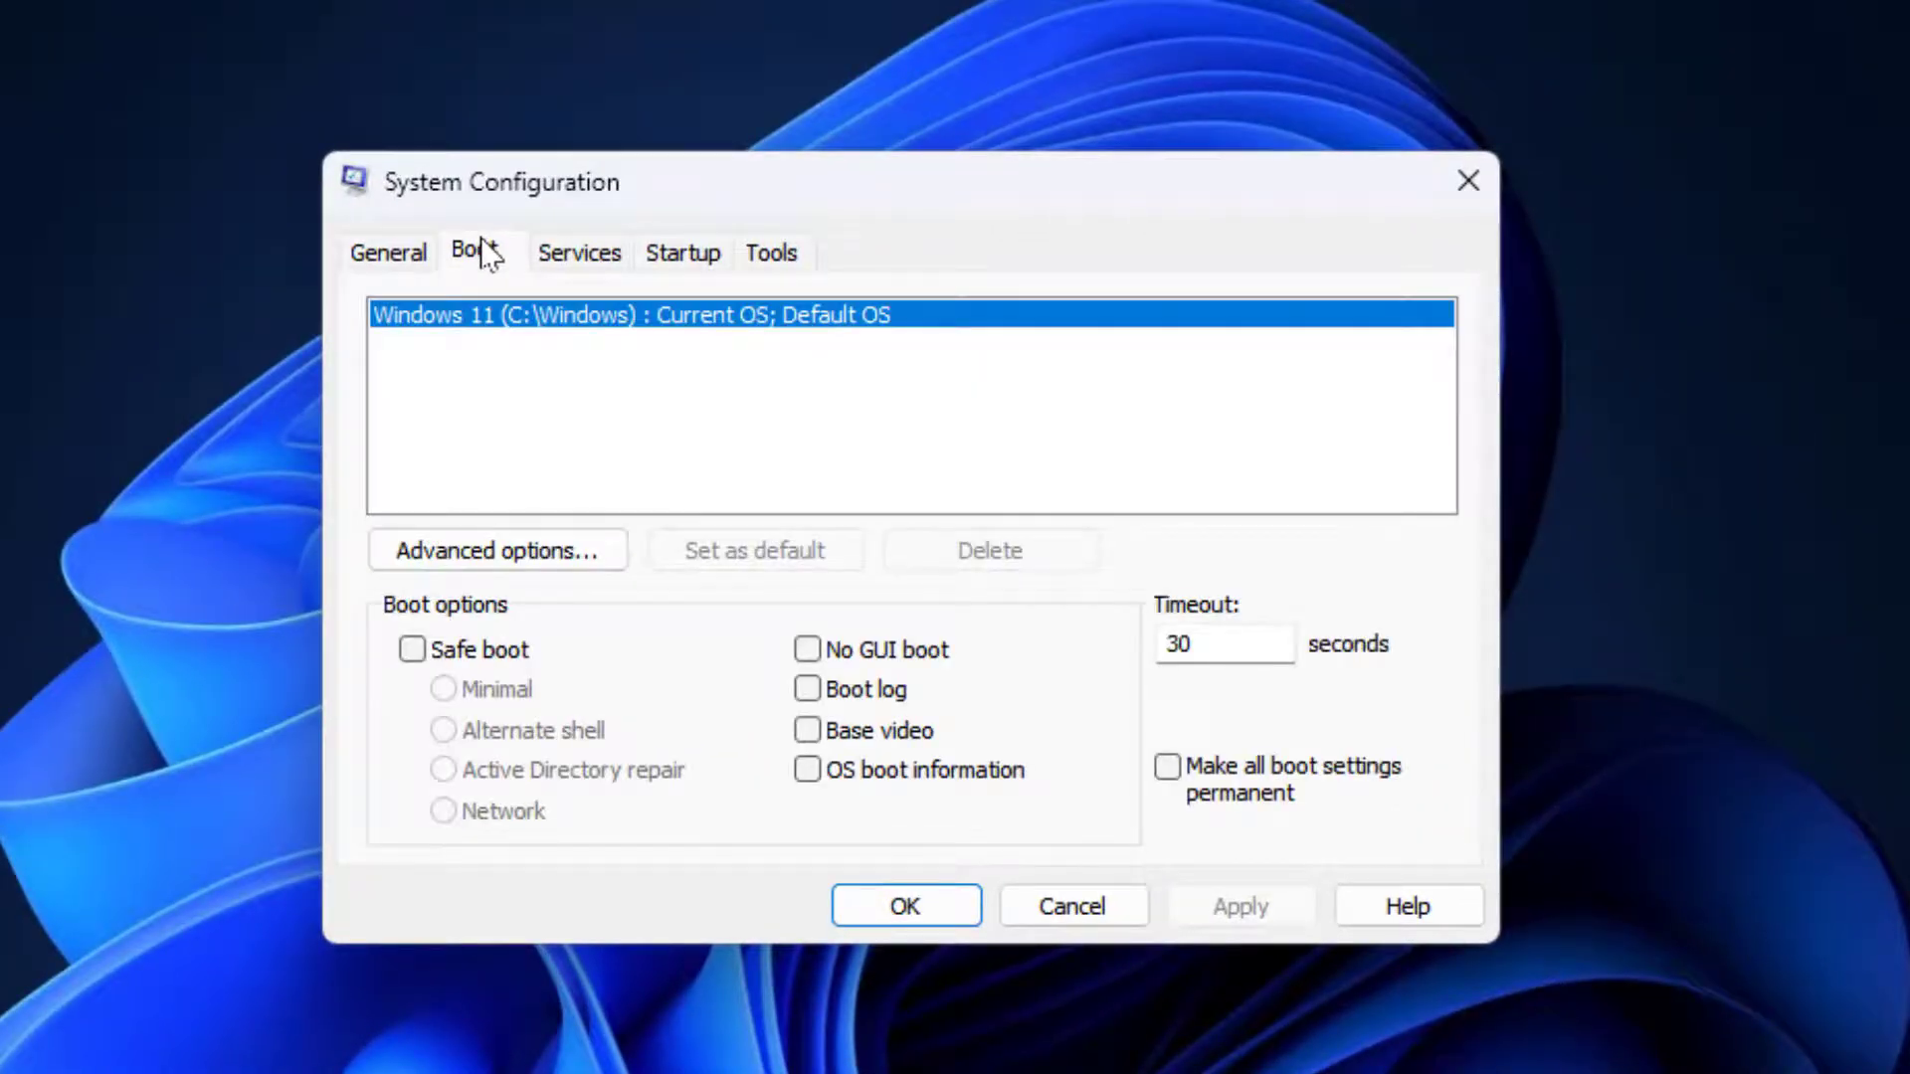
click(412, 650)
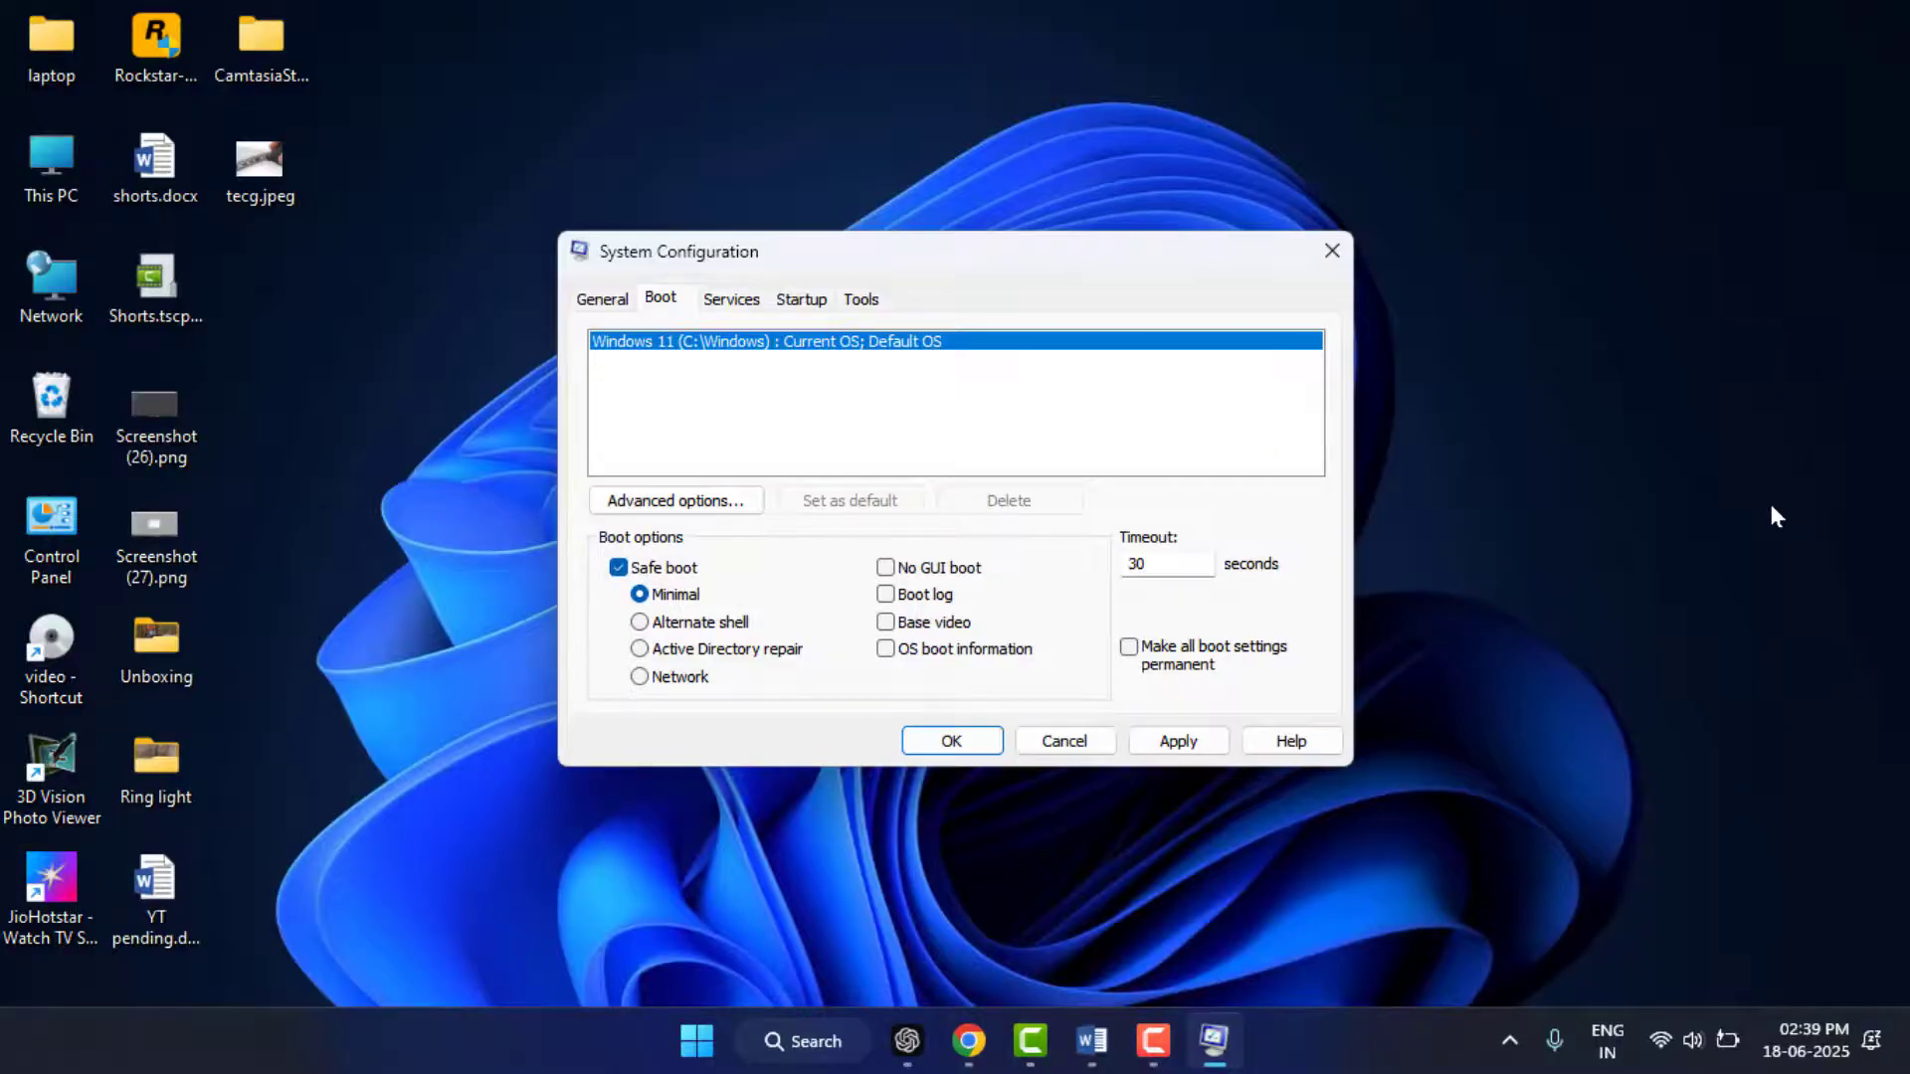
click(1332, 251)
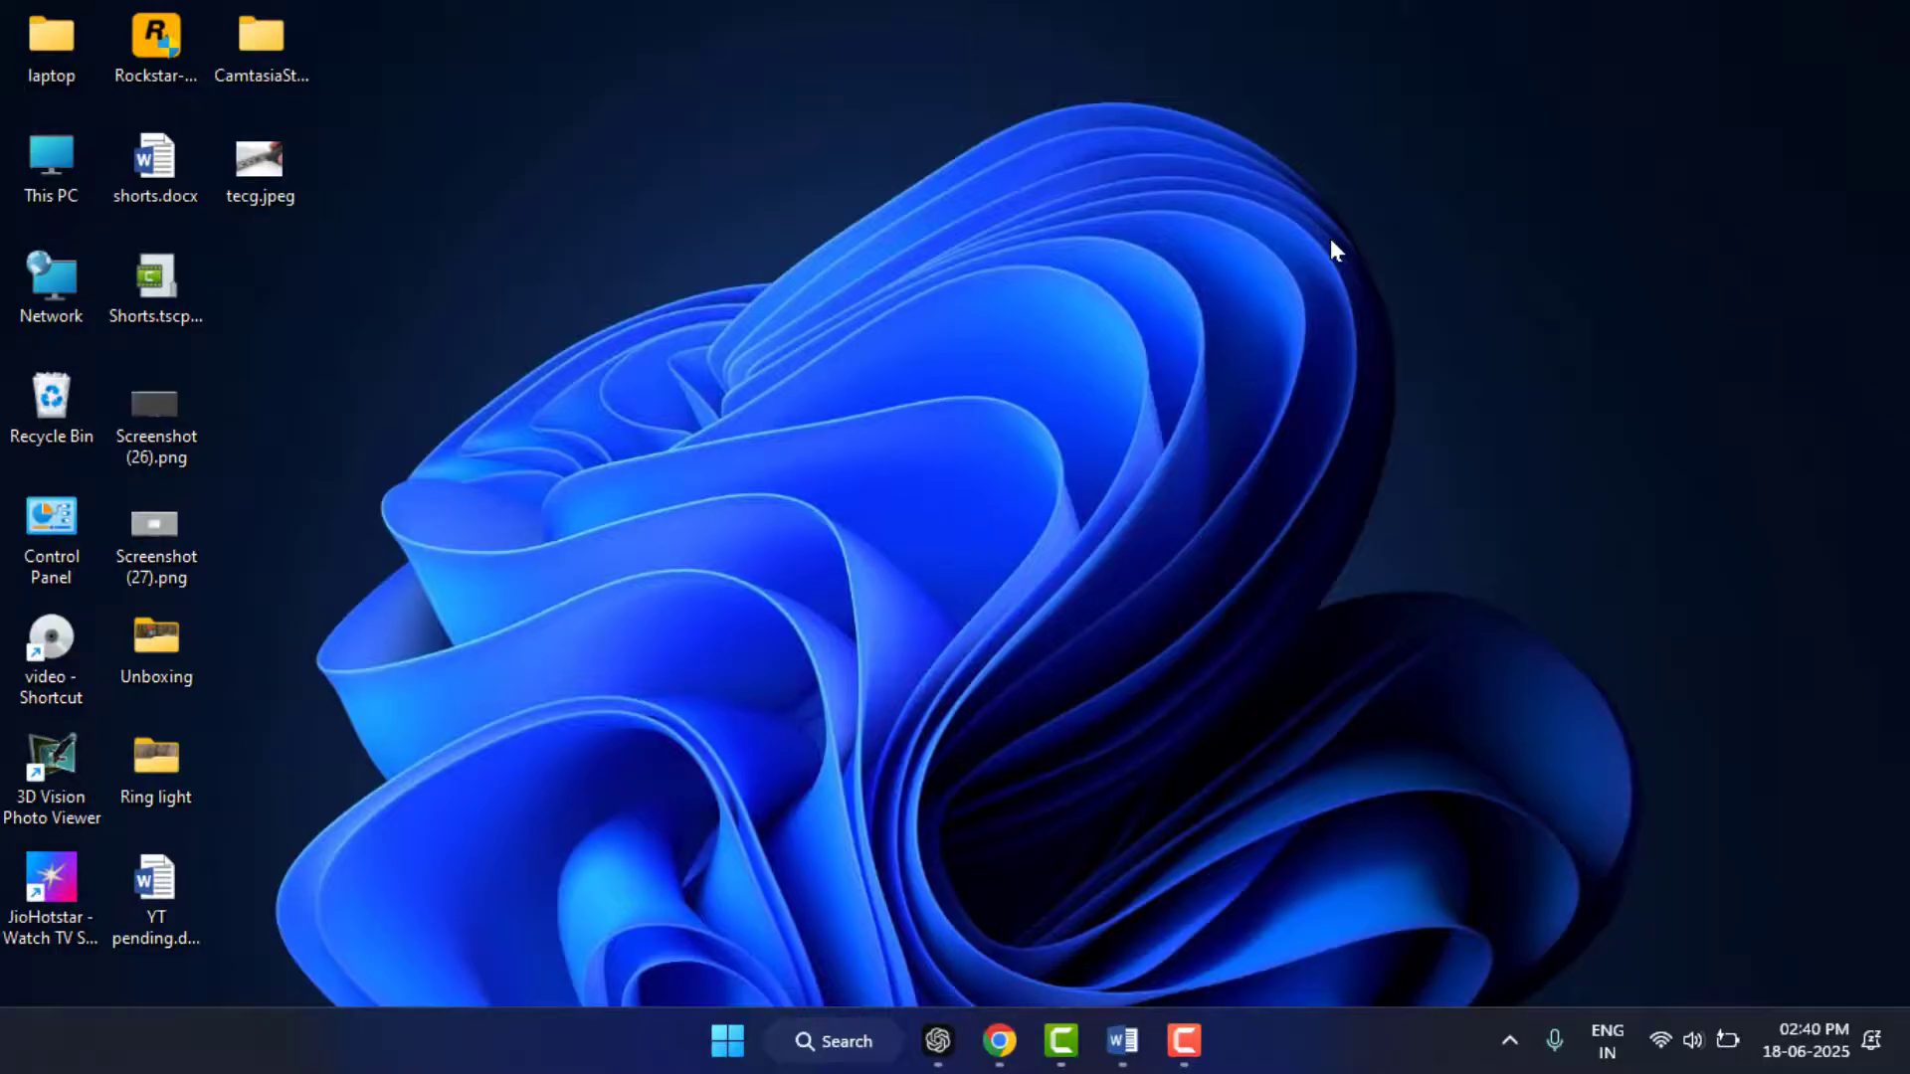
Go to Settings > System > Recovery, start Reset this PC, then cancel it.
key(super)
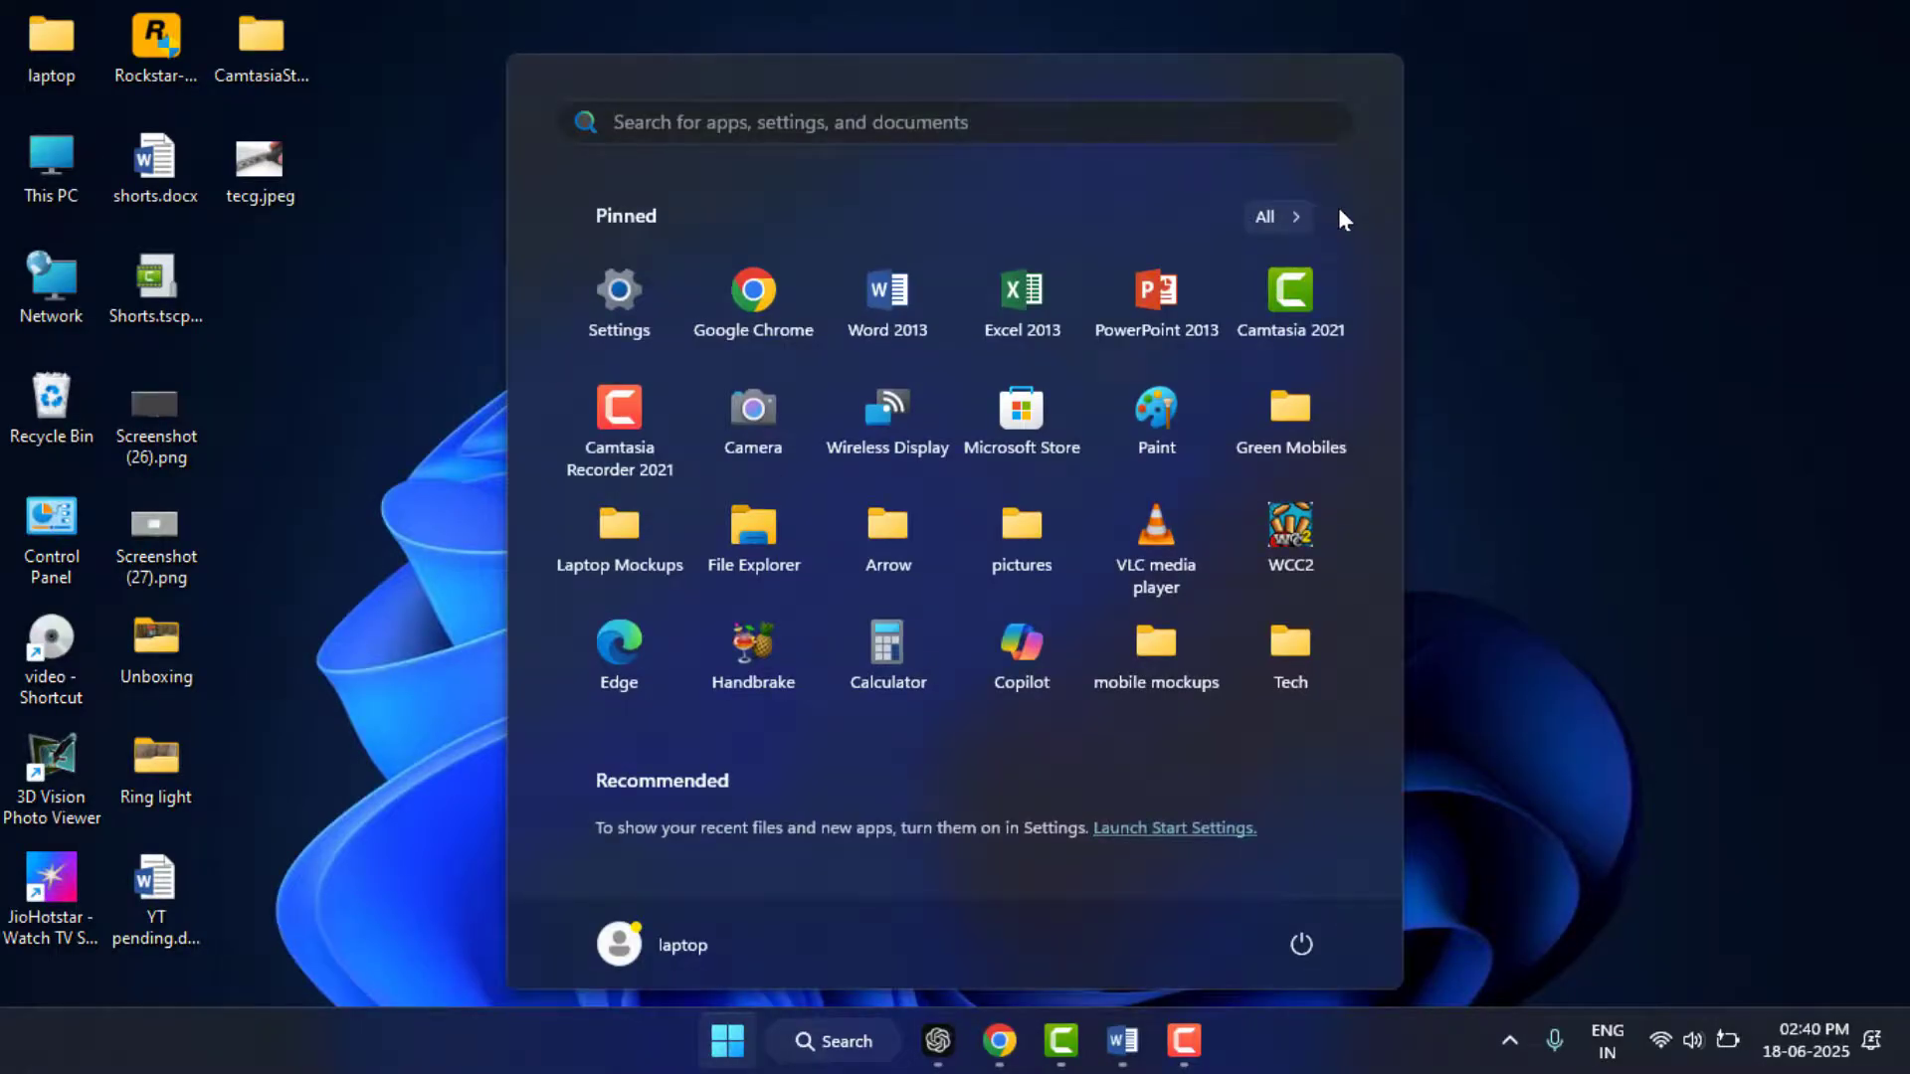
key(super+i)
scroll(1134, 238, down, 1)
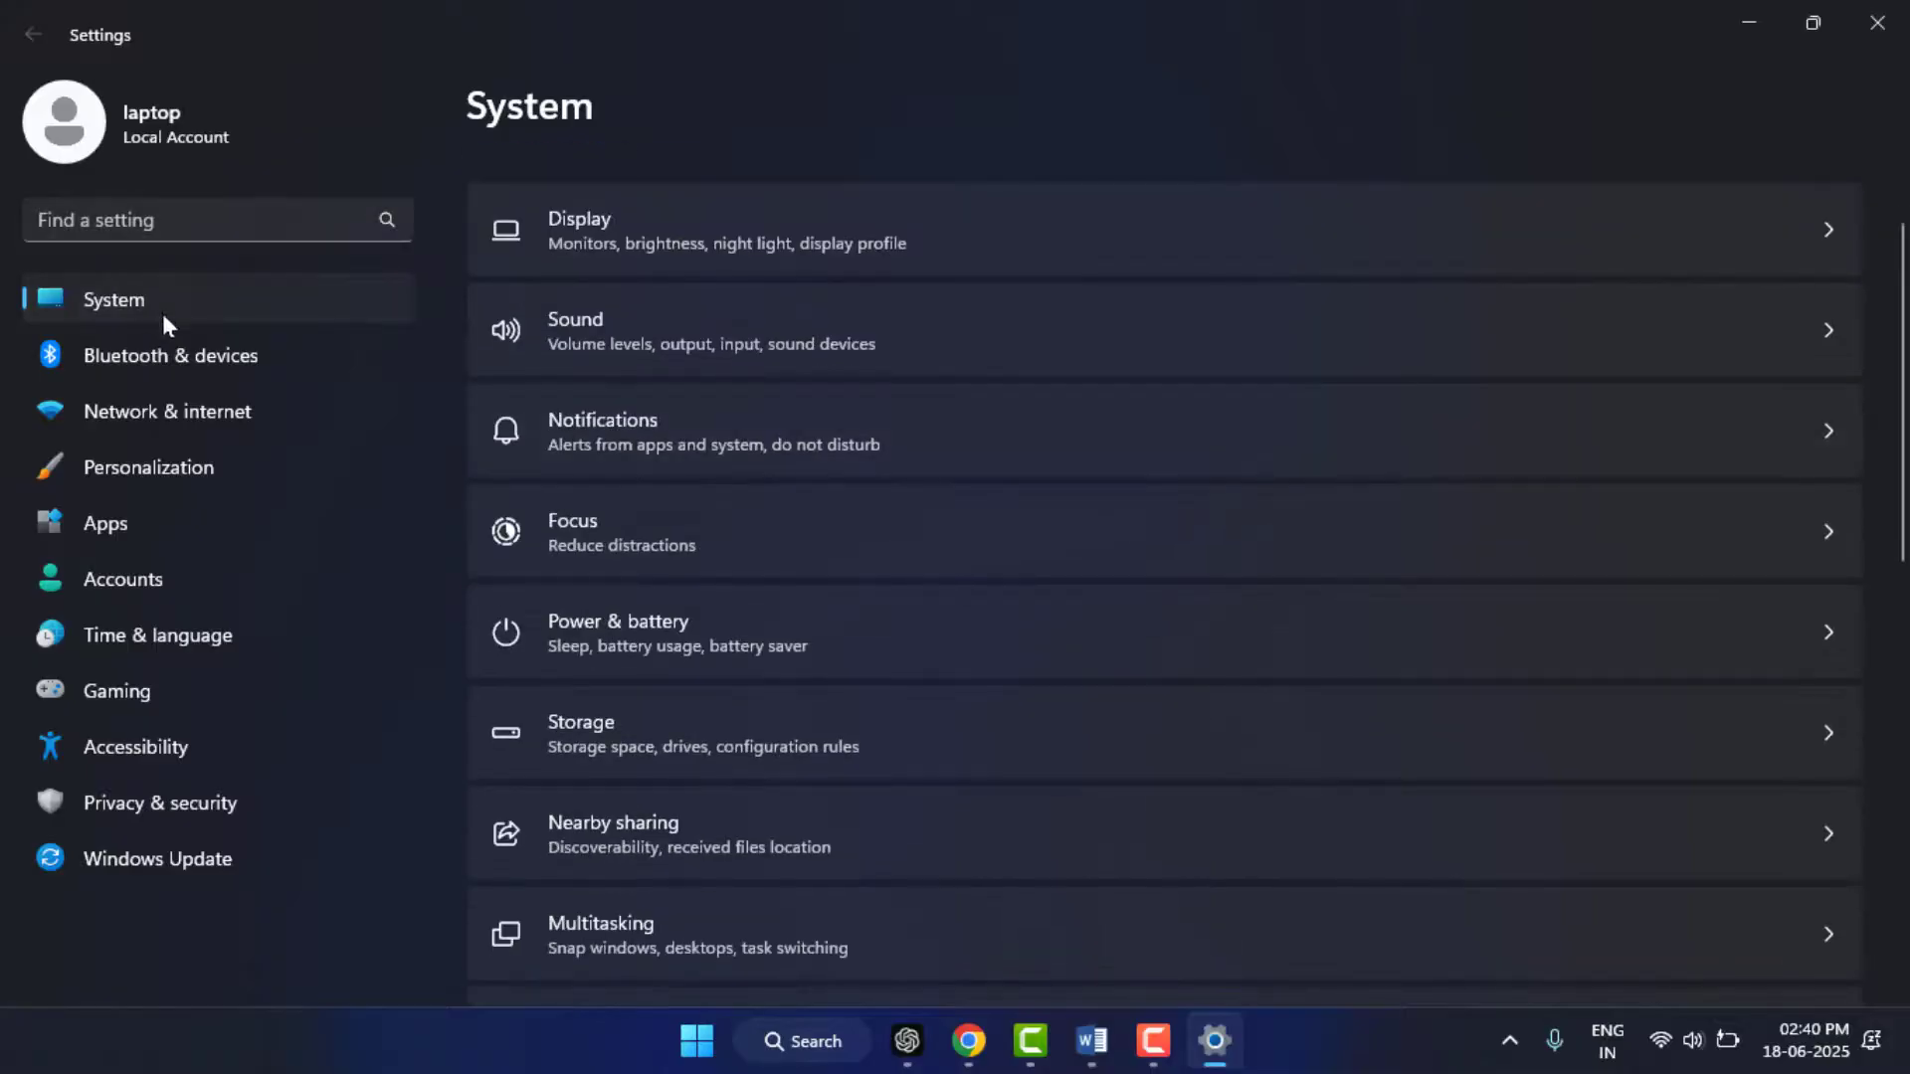
scroll(875, 516, down, 1)
scroll(875, 506, down, 4)
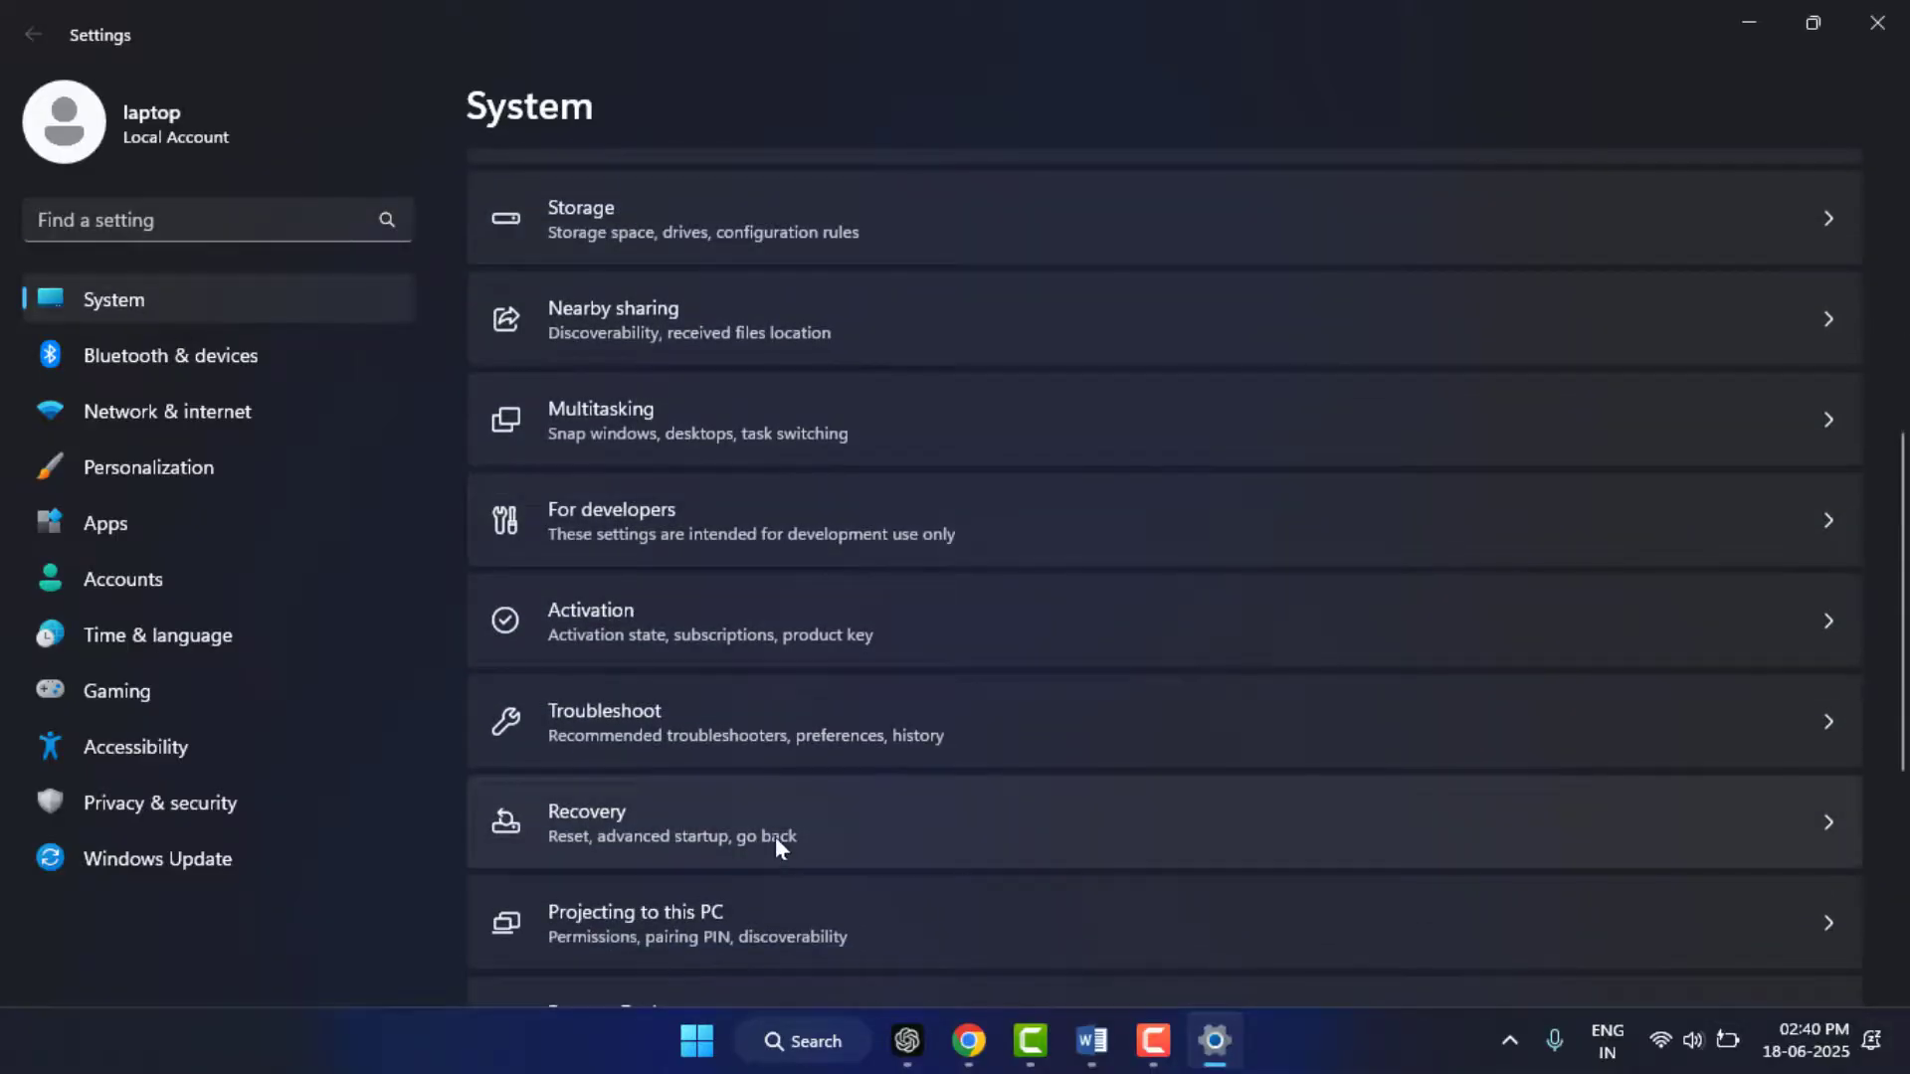
click(774, 838)
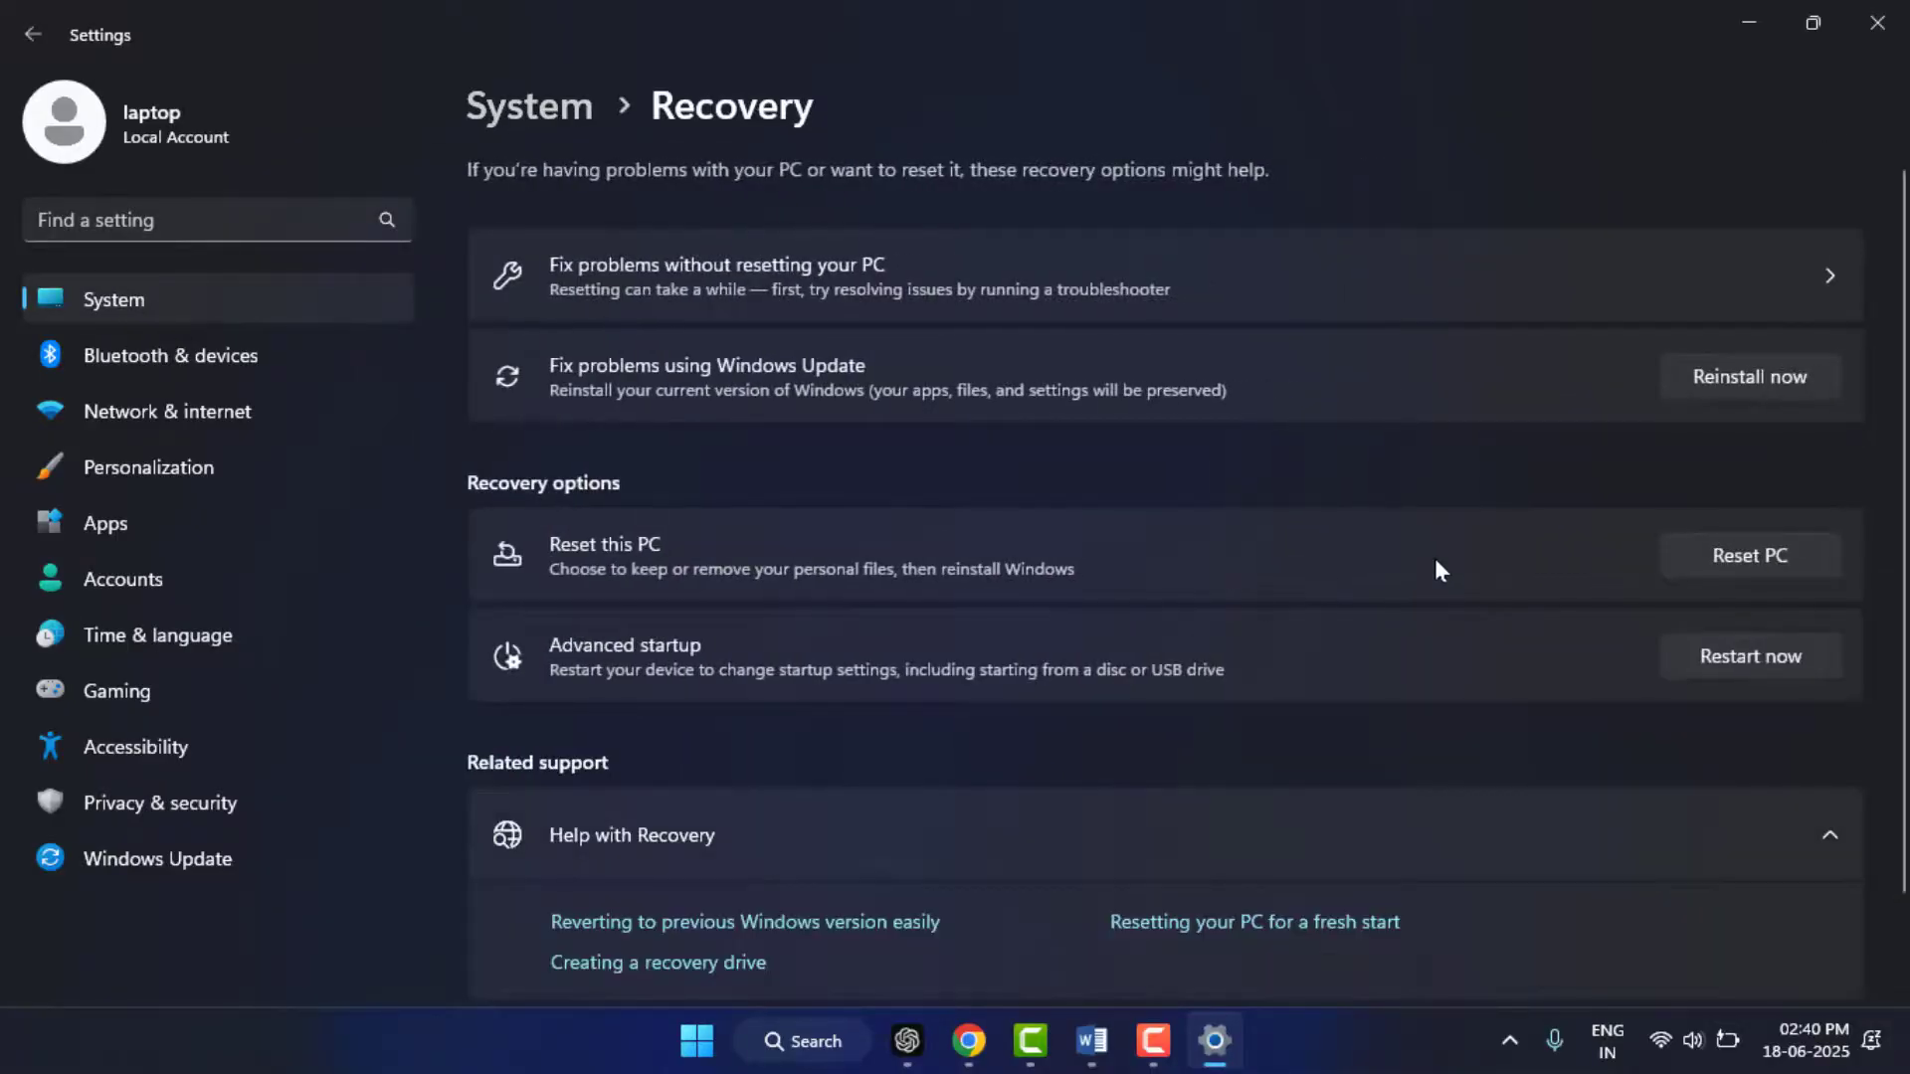
click(1759, 557)
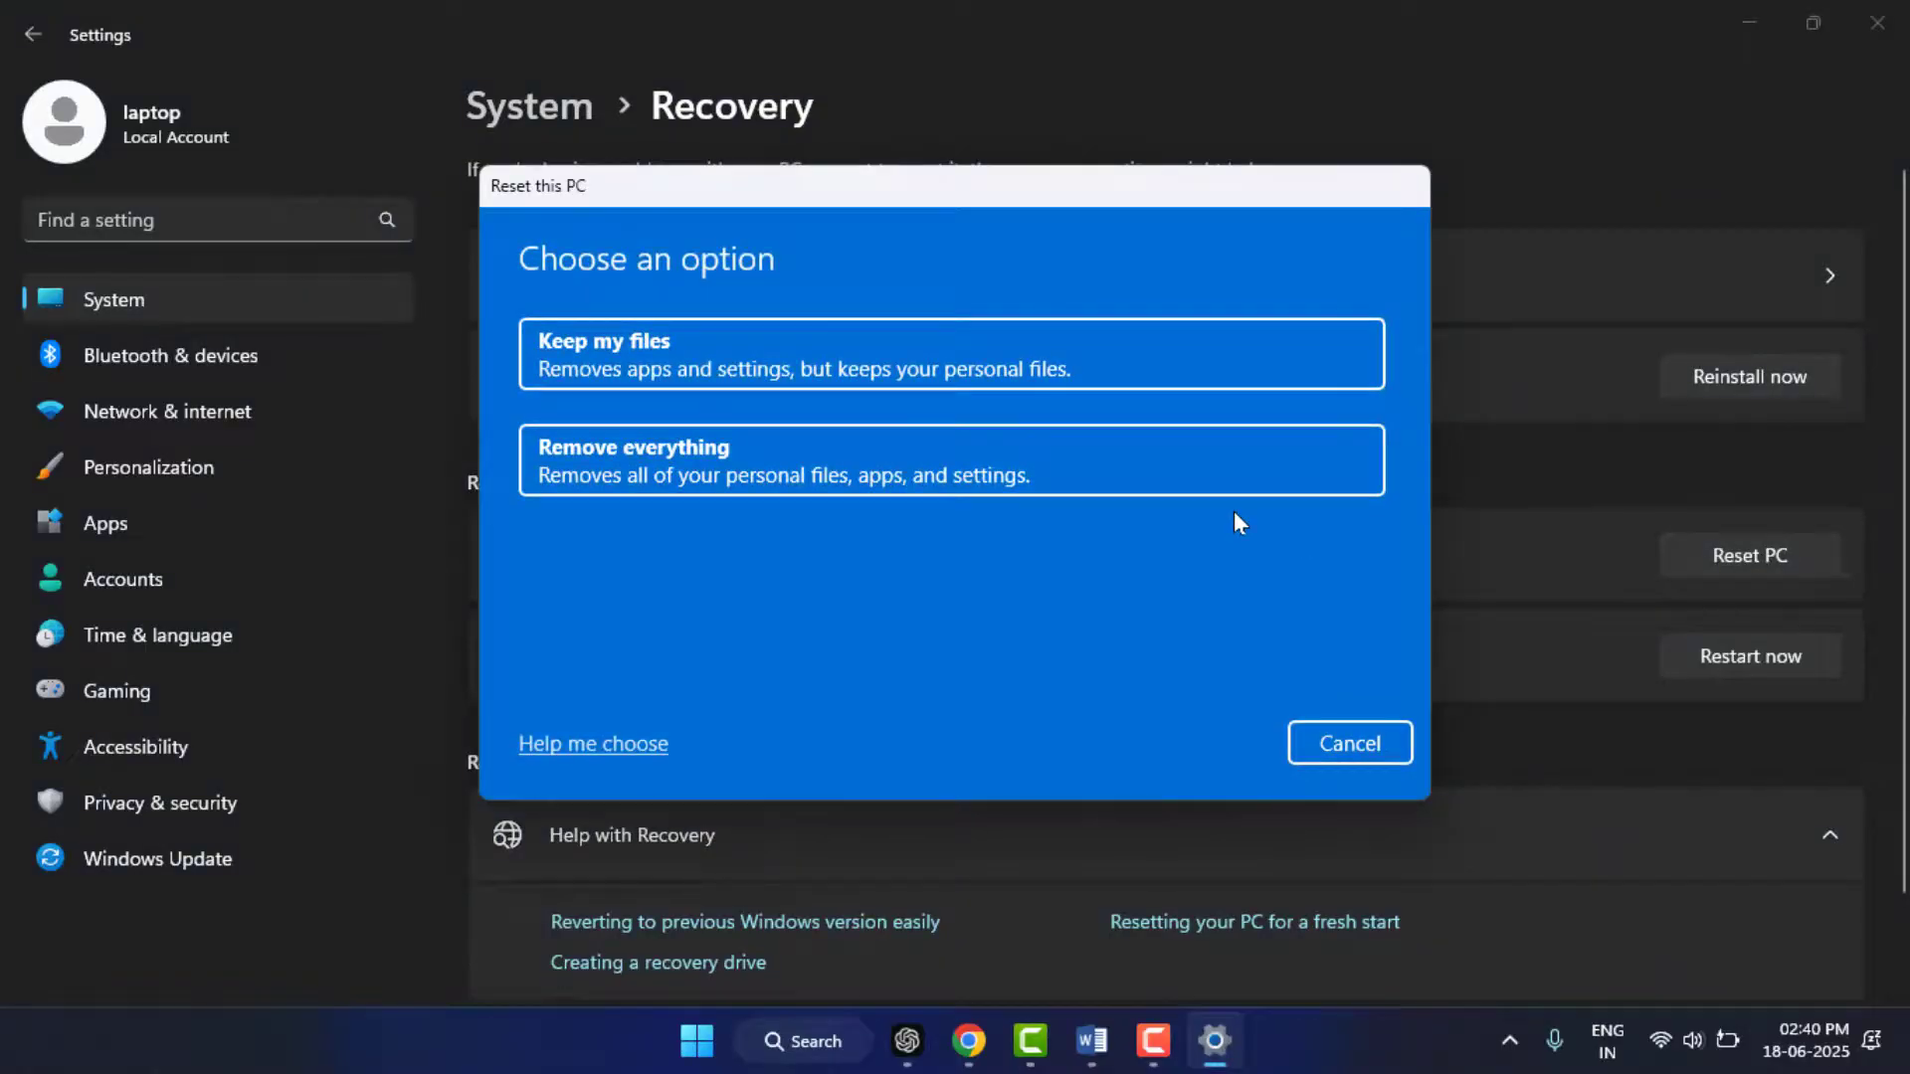
click(1340, 754)
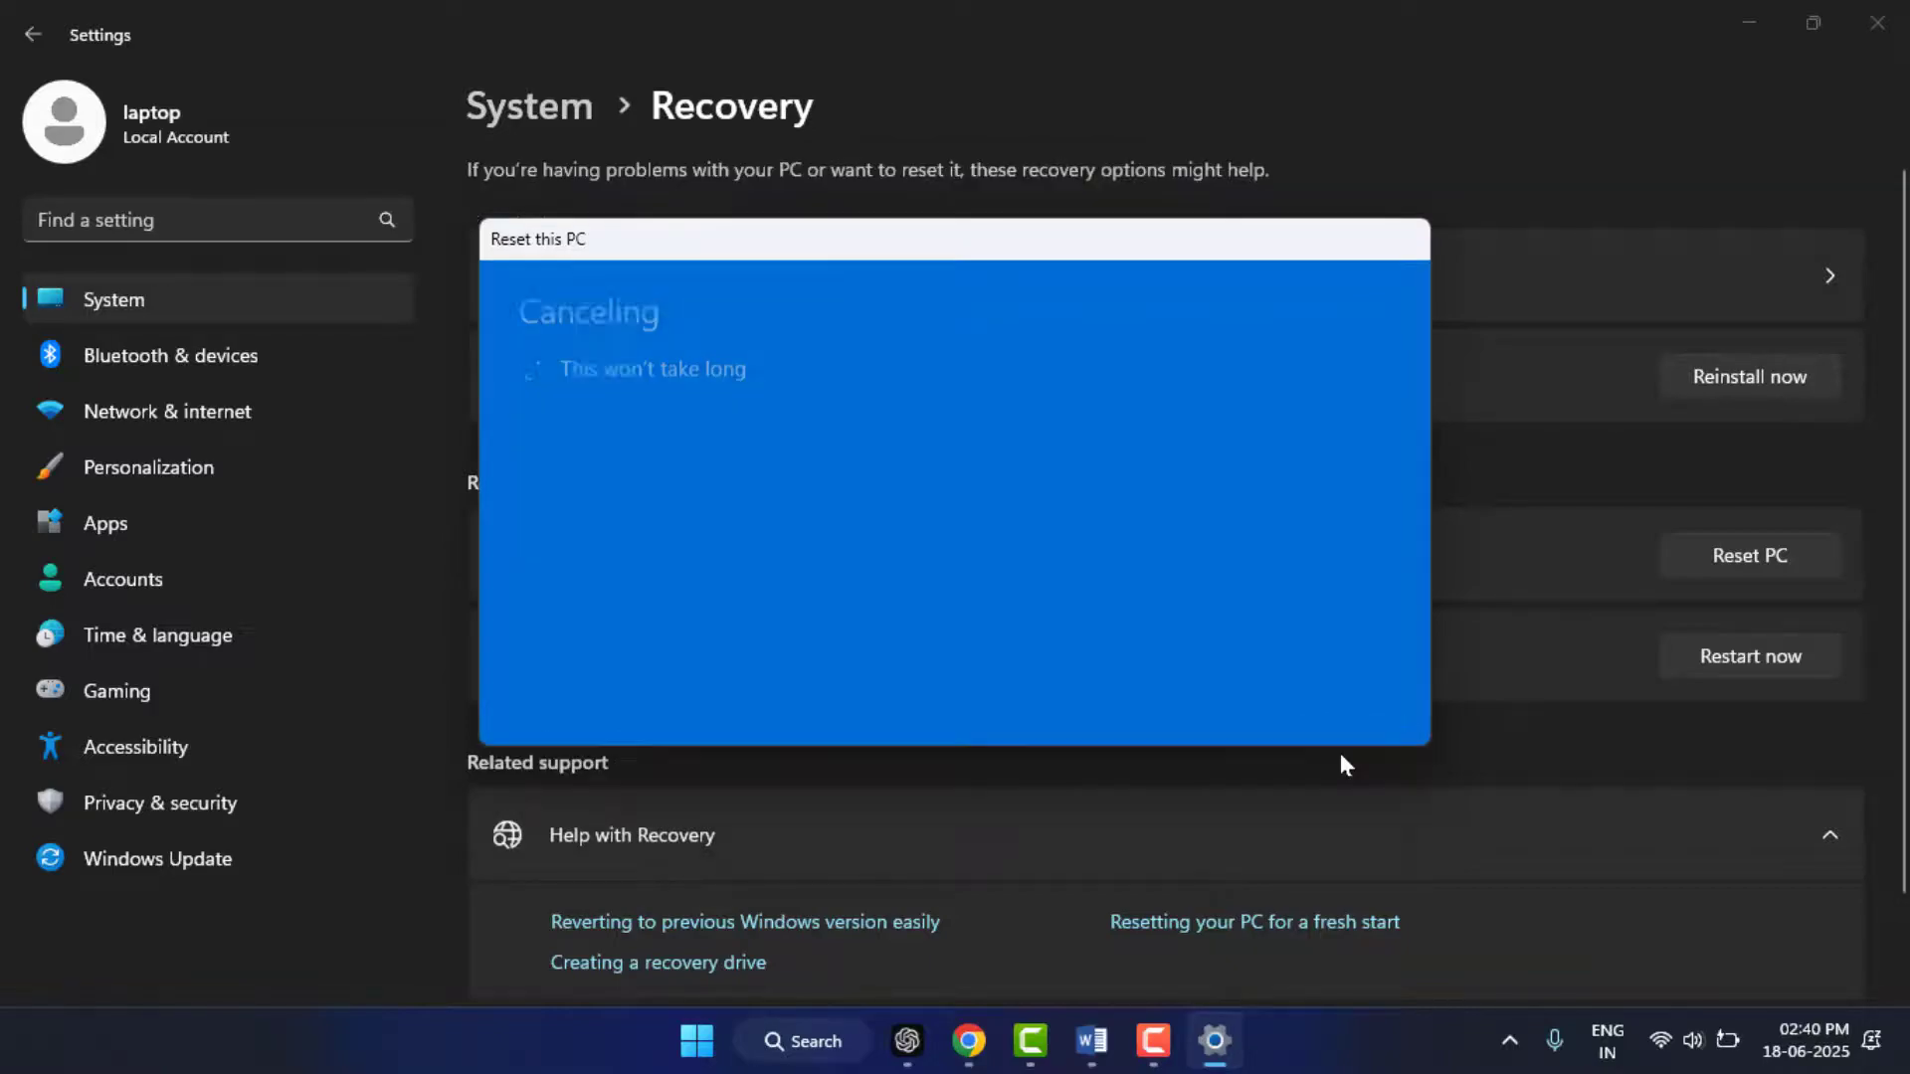